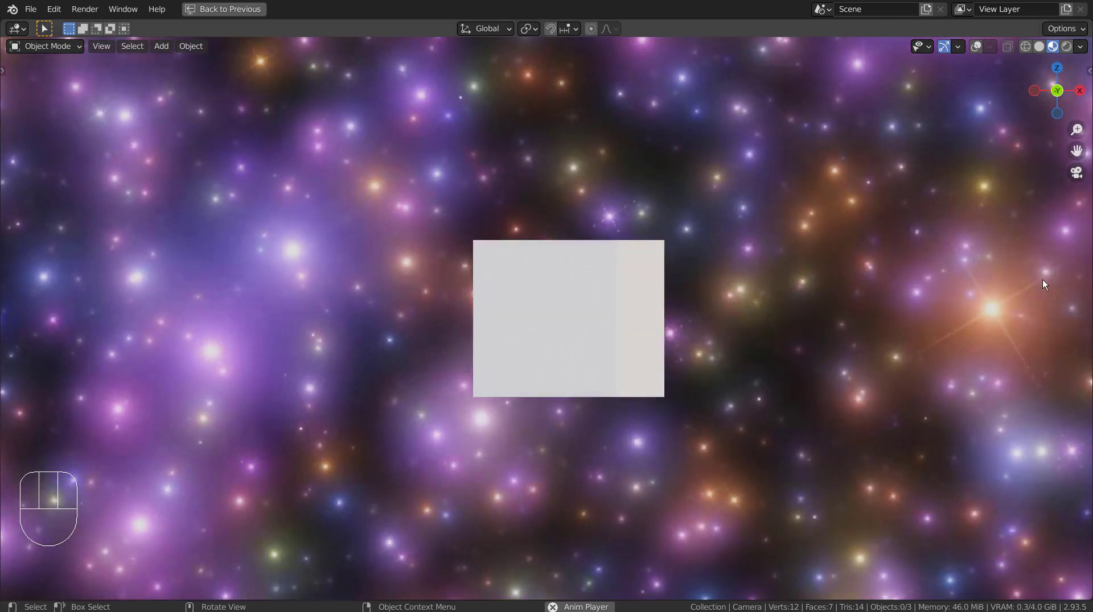
- Move the cube along X to 9.8889 m and keyframe its location at frame 1
key(Escape)
key(ctrl+space)
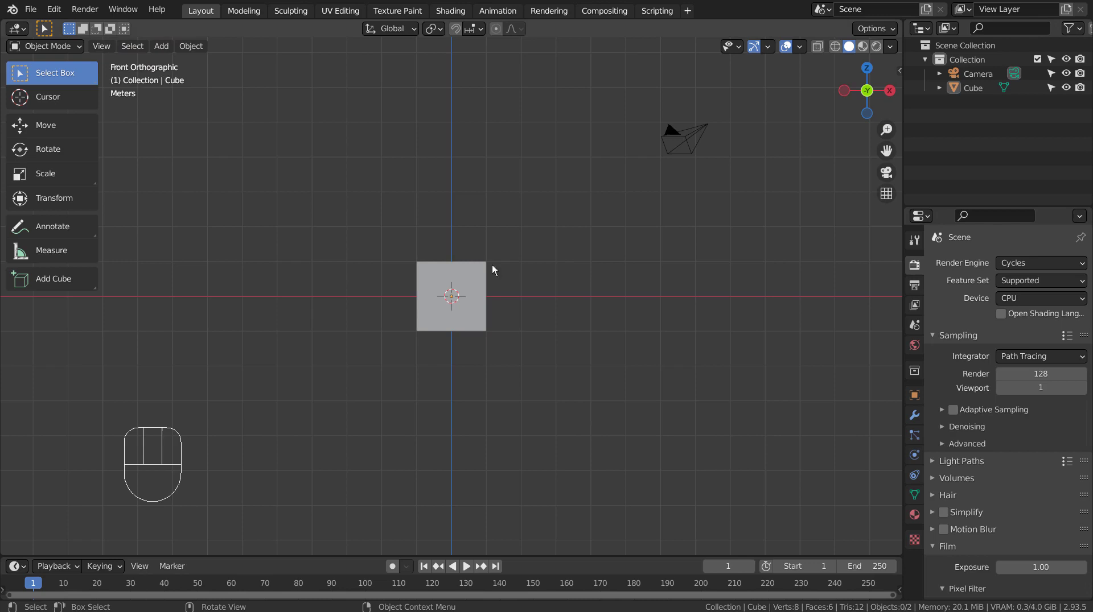
click(464, 300)
middle_drag(468, 300, 527, 347)
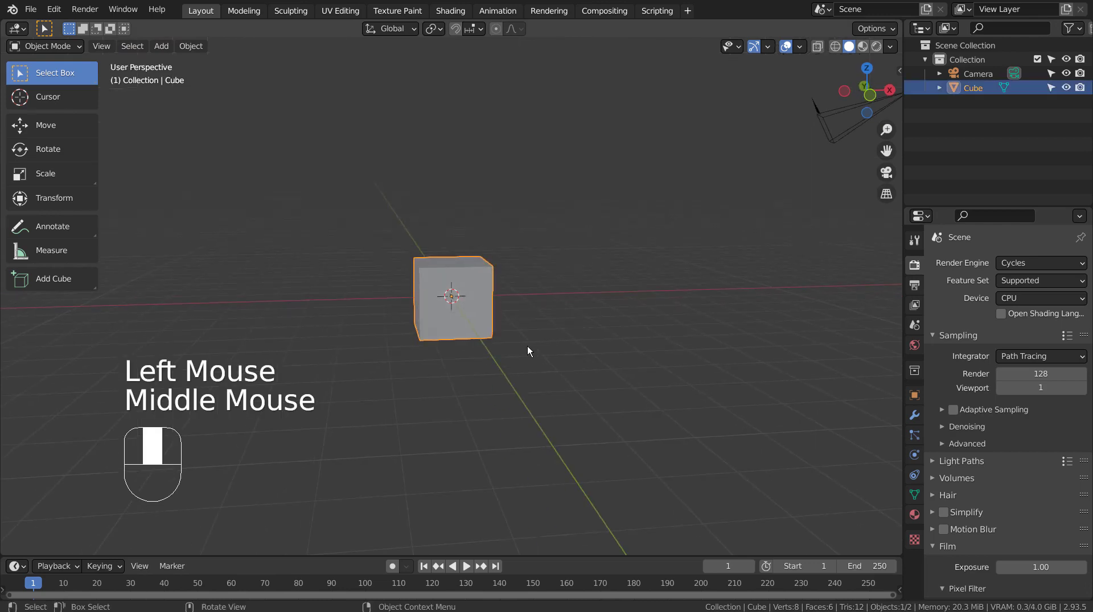
key(g)
key(x)
click(844, 299)
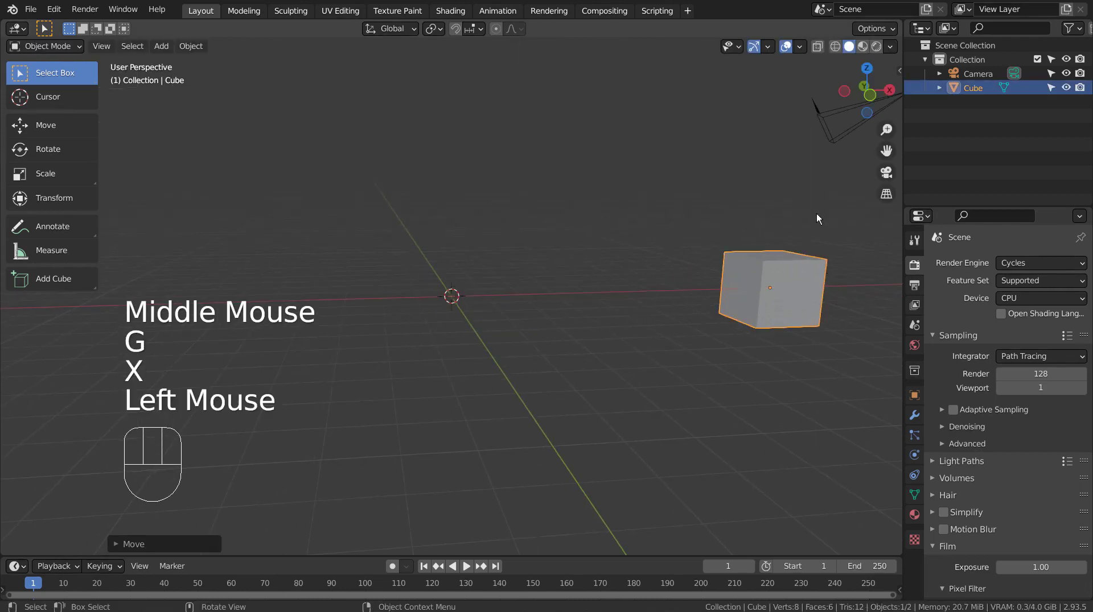
scroll(816, 213, down, 1)
scroll(817, 282, down, 1)
key(n)
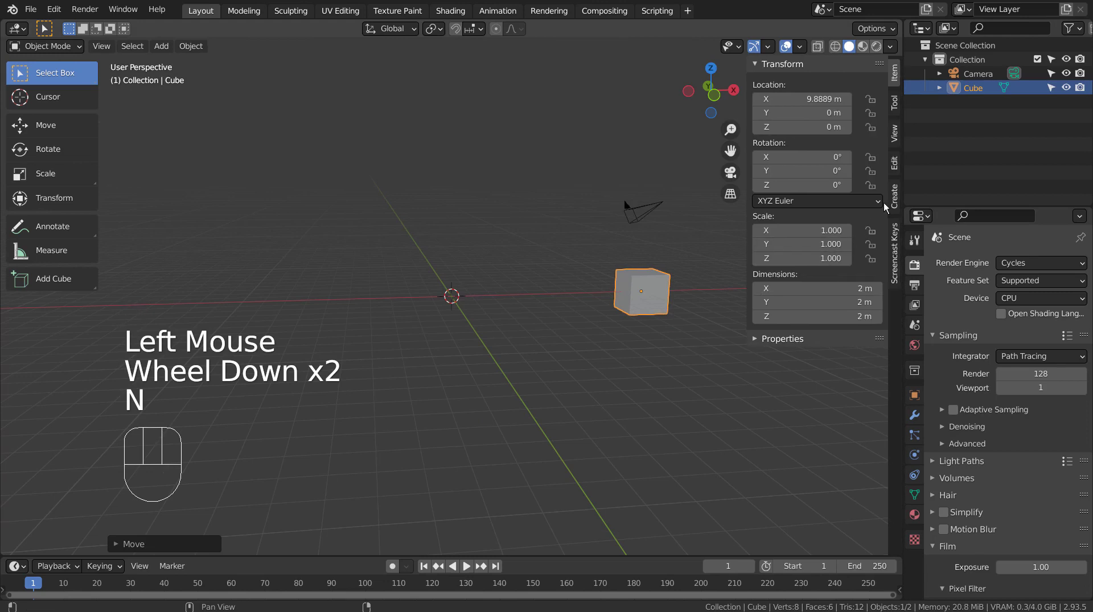
key(i)
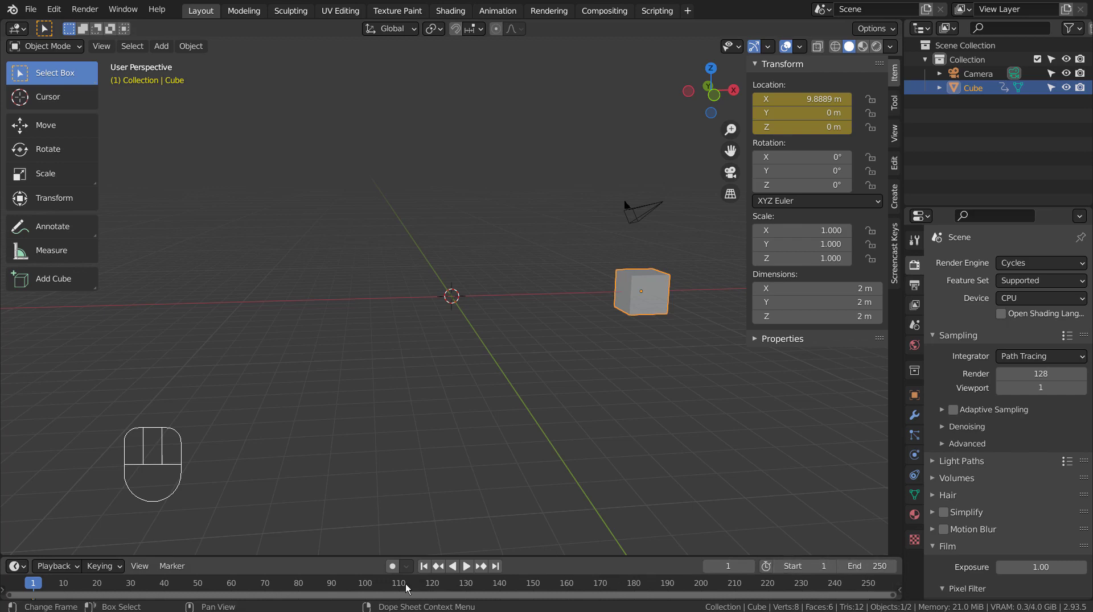
- Set the end frame to 100 and keyframe the cube at X -12.091 m on frame 100
click(368, 588)
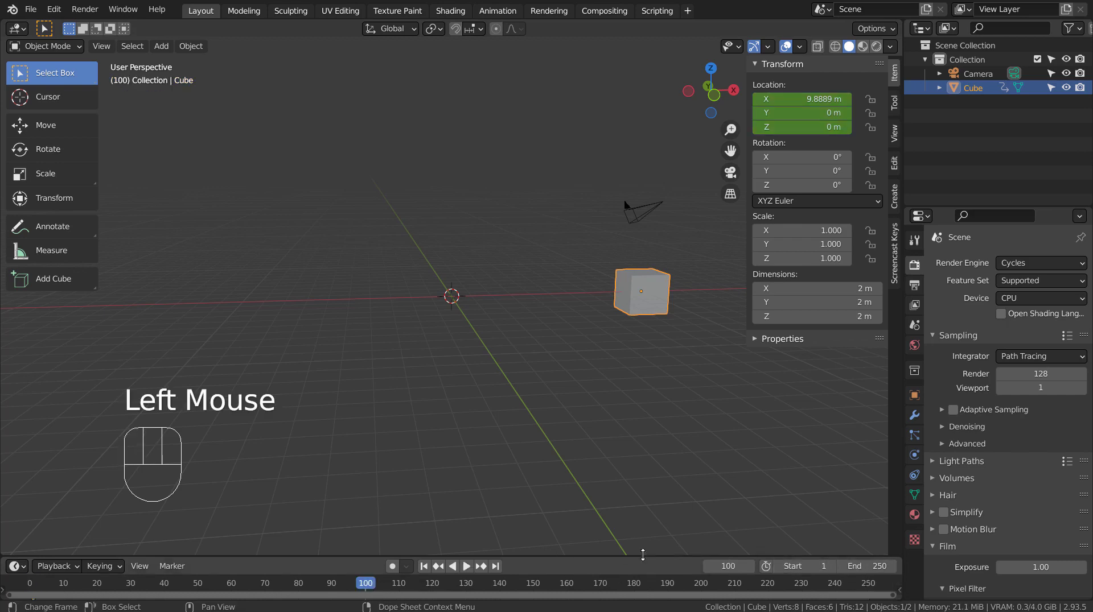
text(10)
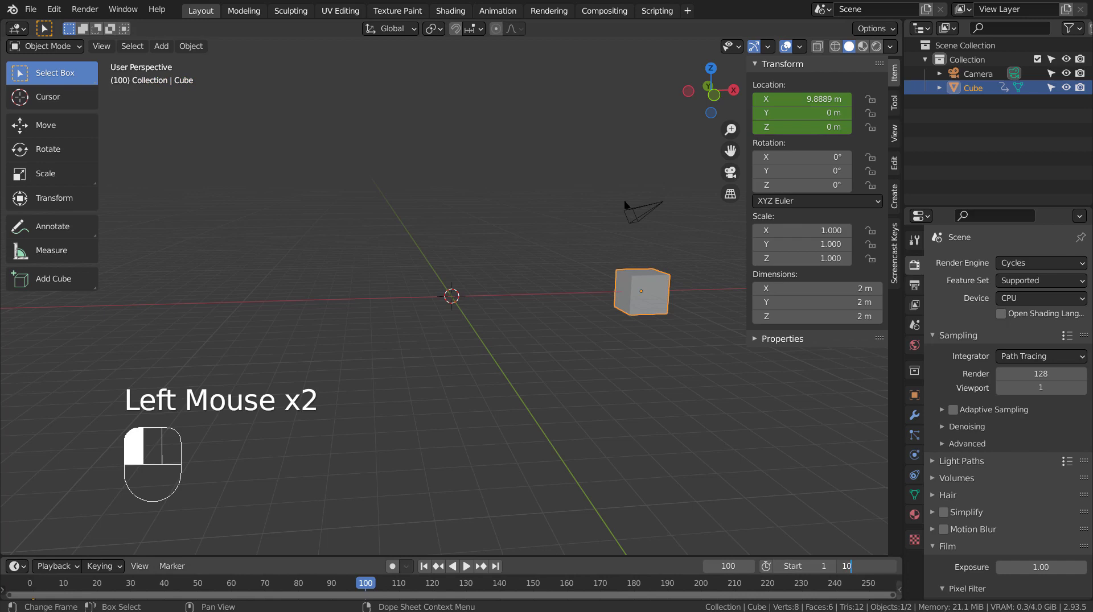
text(0)
key(Return)
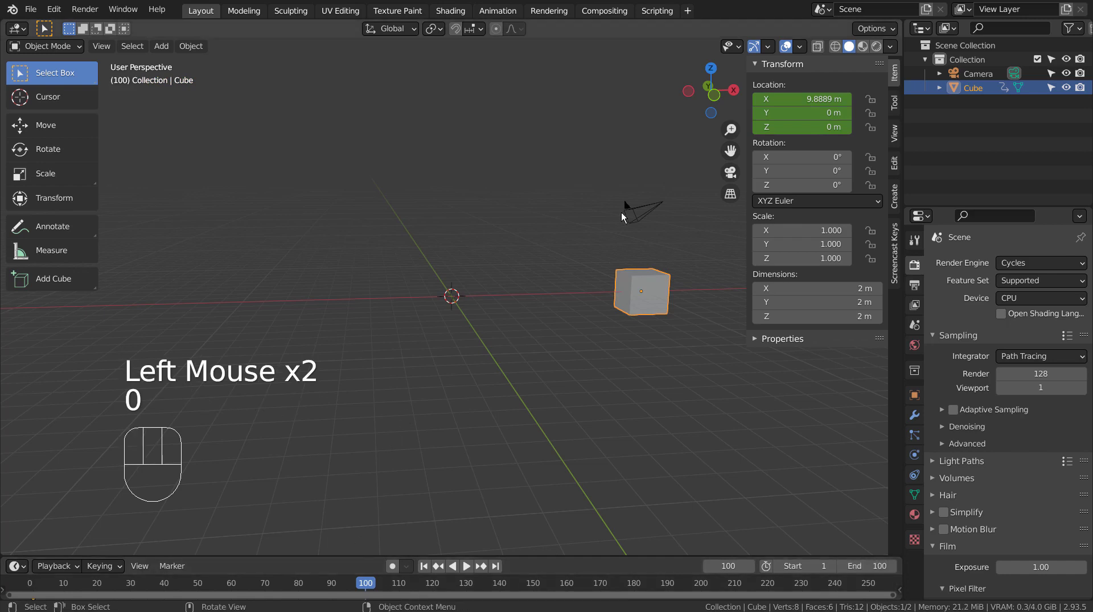
key(g)
key(x)
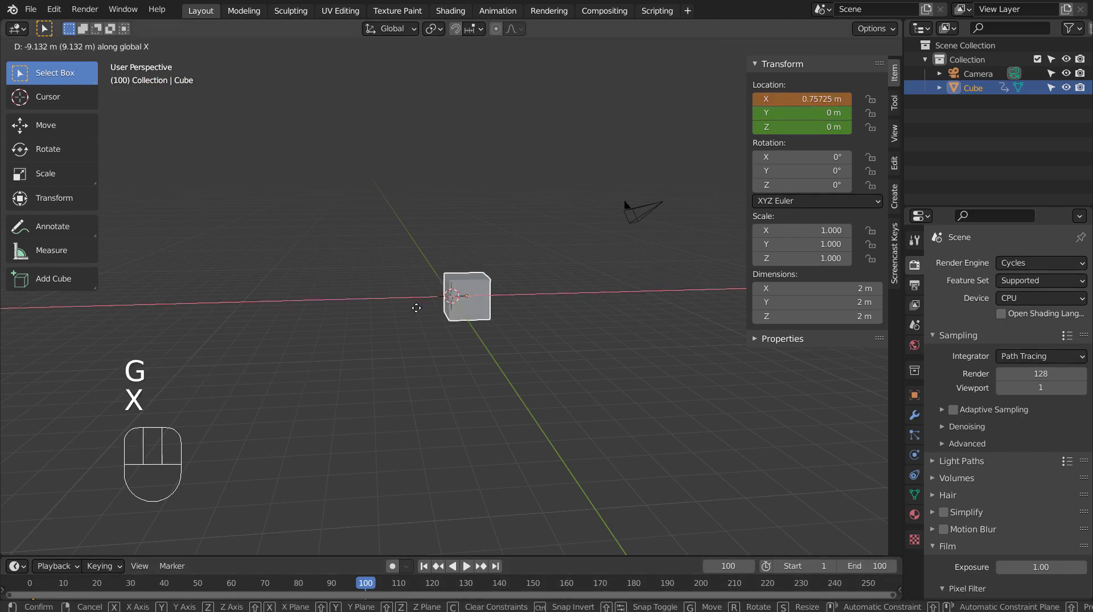
click(223, 313)
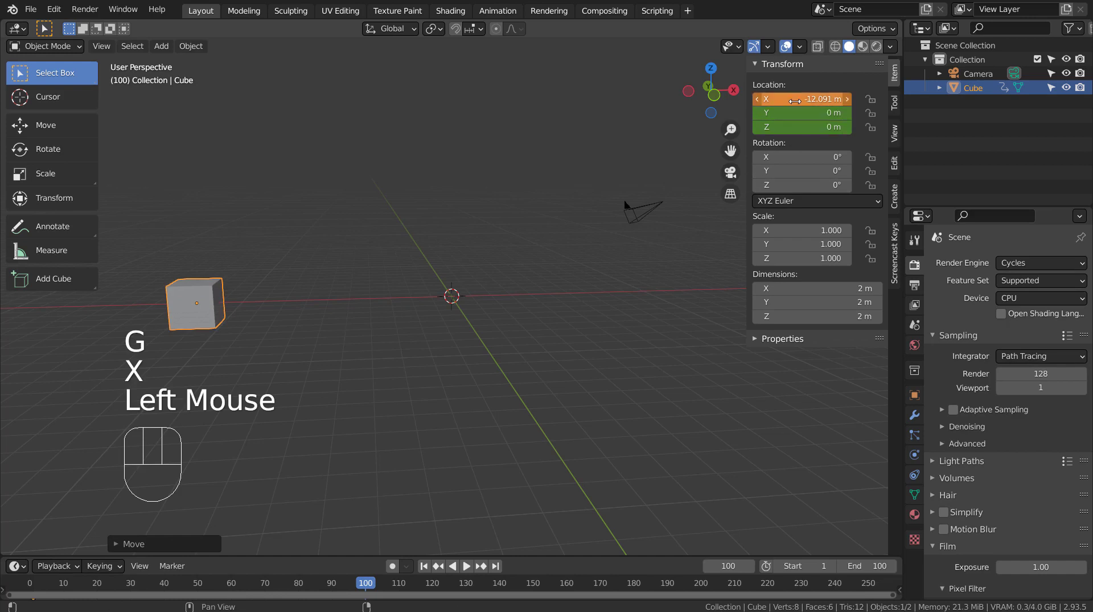
key(i)
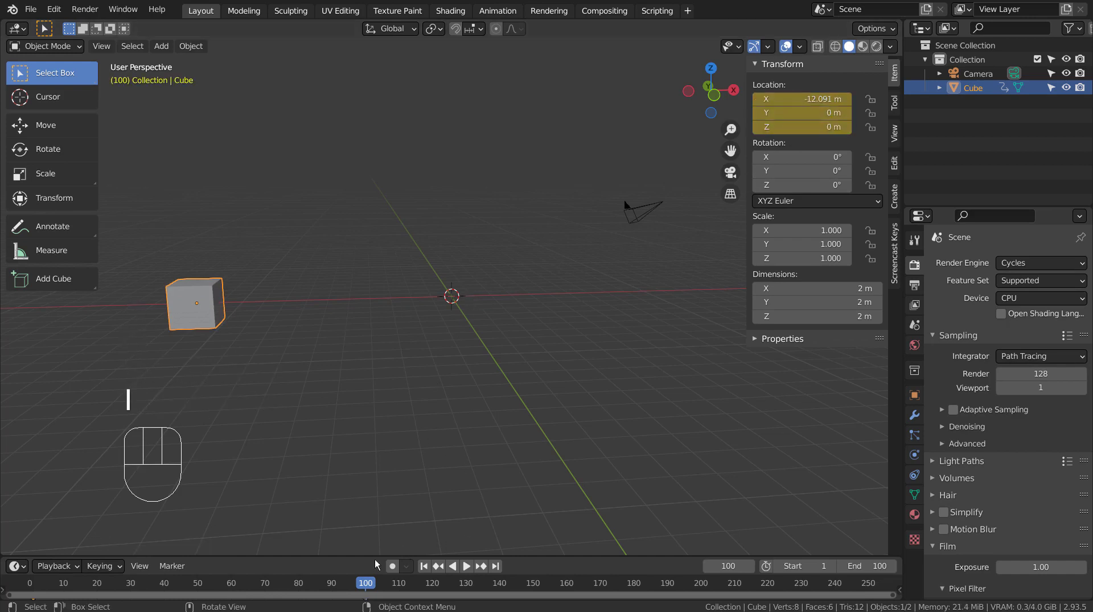
- Keyframe the cube's 0° rotation at frame 1, then set its Z rotation to 359° at frame 100
click(426, 568)
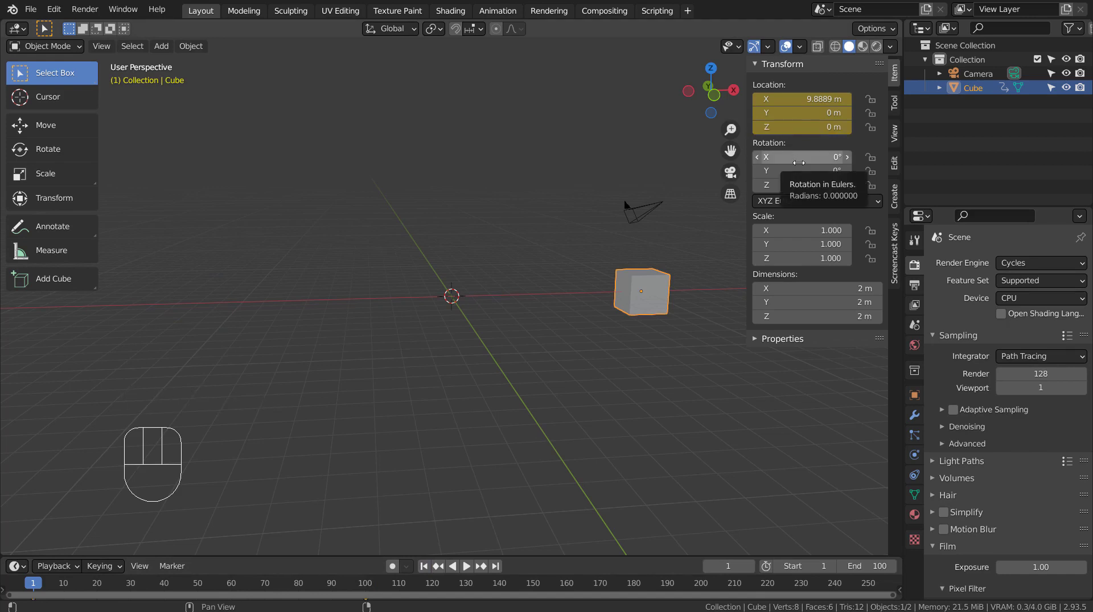
key(i)
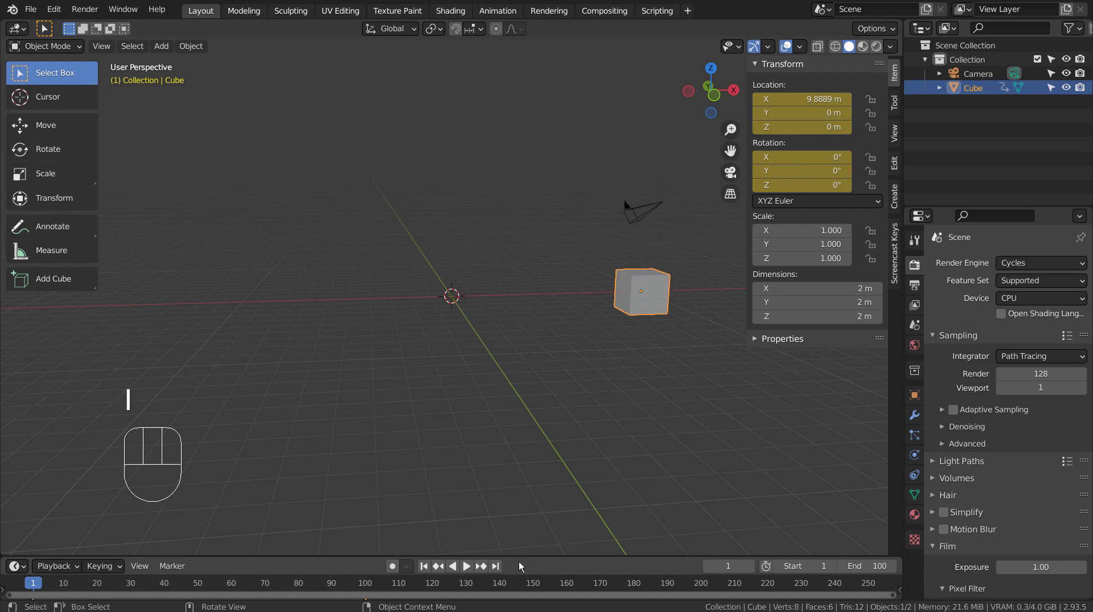
click(367, 585)
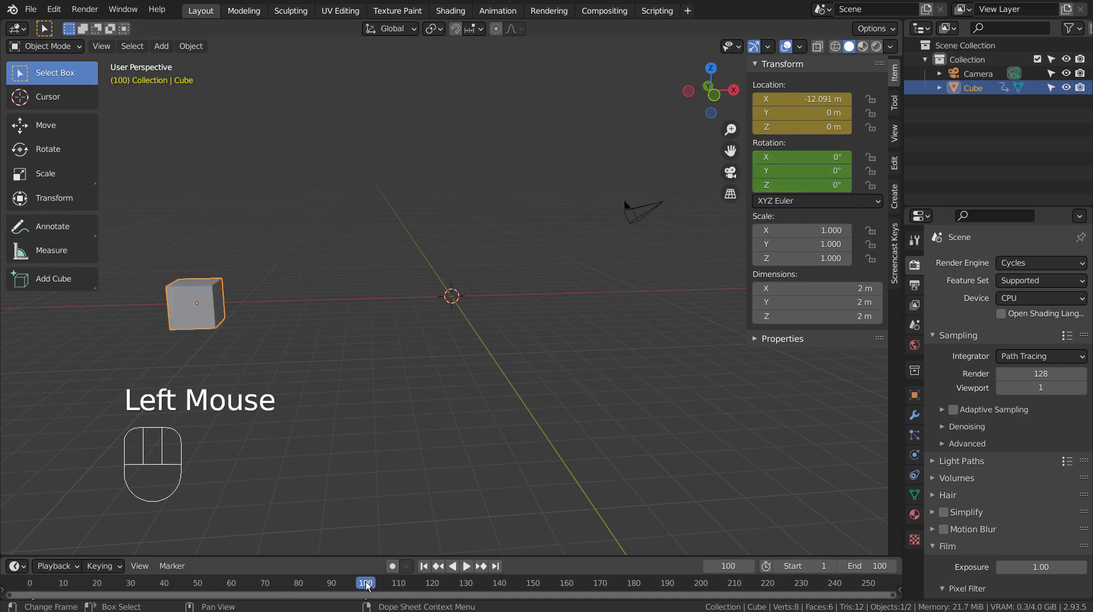
click(801, 185)
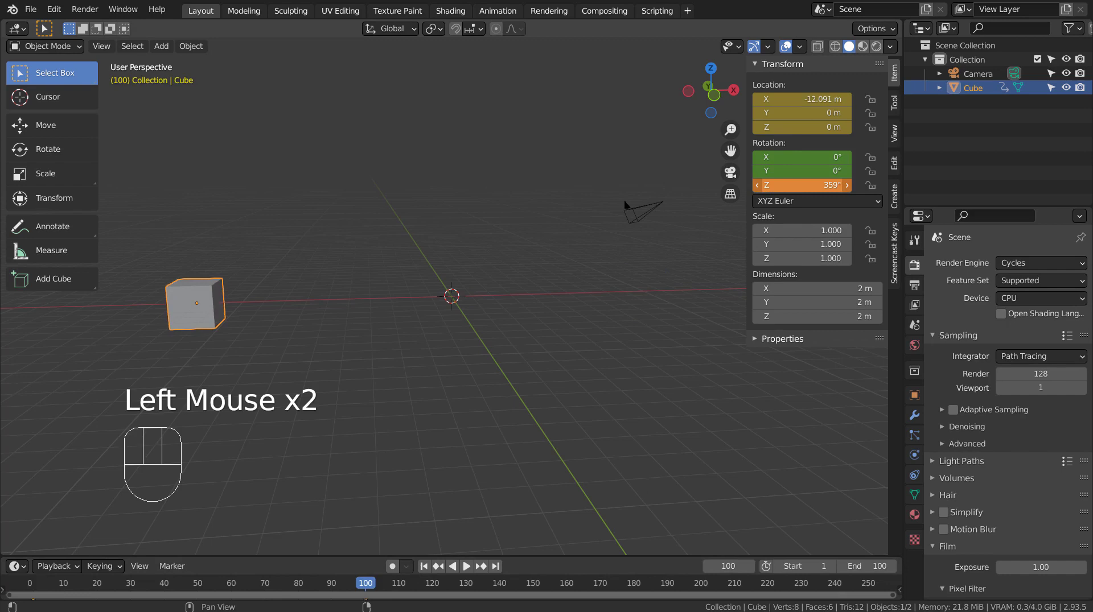
- Keyframe the 359° Z rotation at frame 100, then play the animation and rewind to frame 1
key(i)
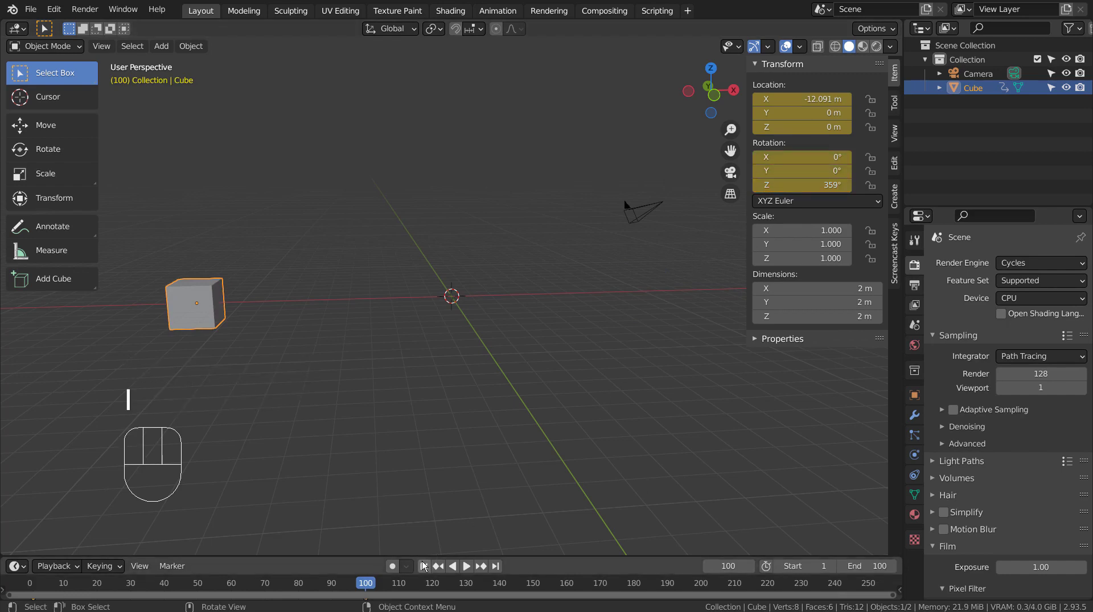
click(466, 566)
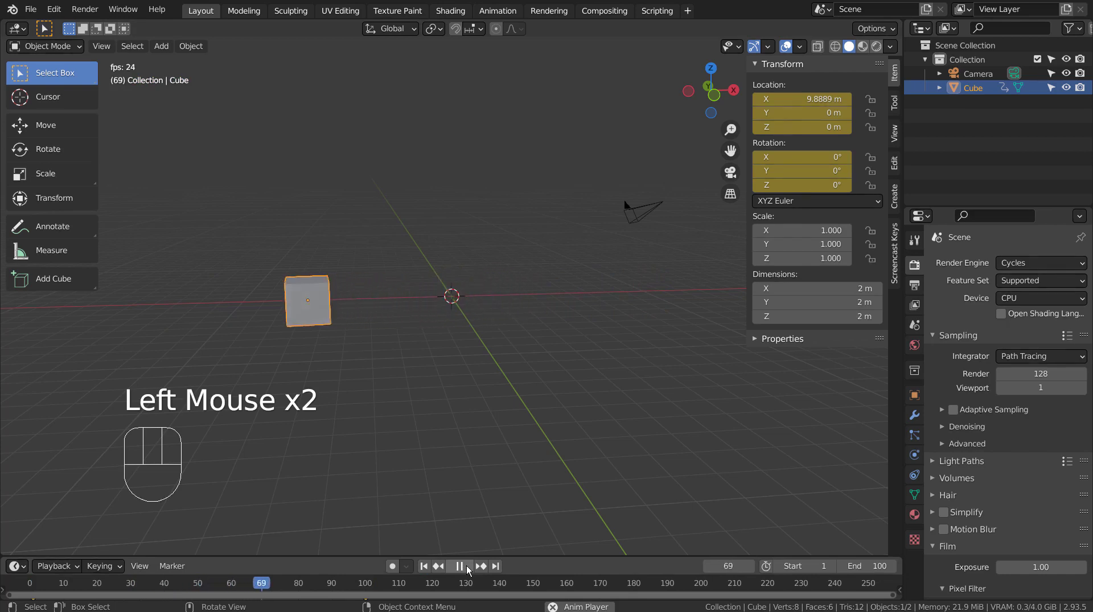
click(460, 566)
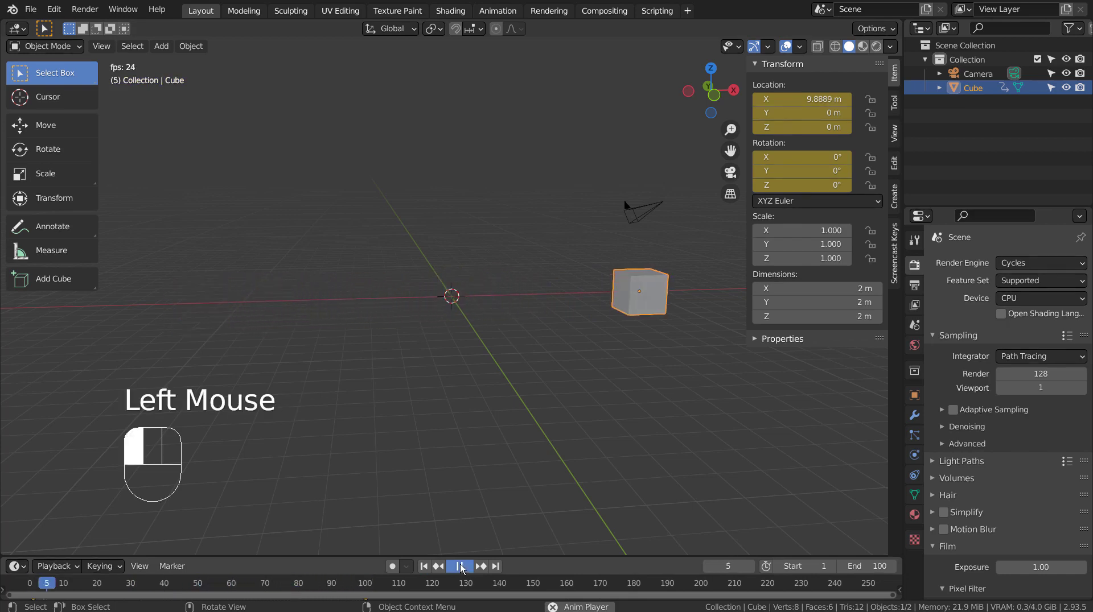
click(424, 566)
- Switch to the front orthographic view, replay the animation and rewind to frame 1
middle_drag(532, 445, 607, 356)
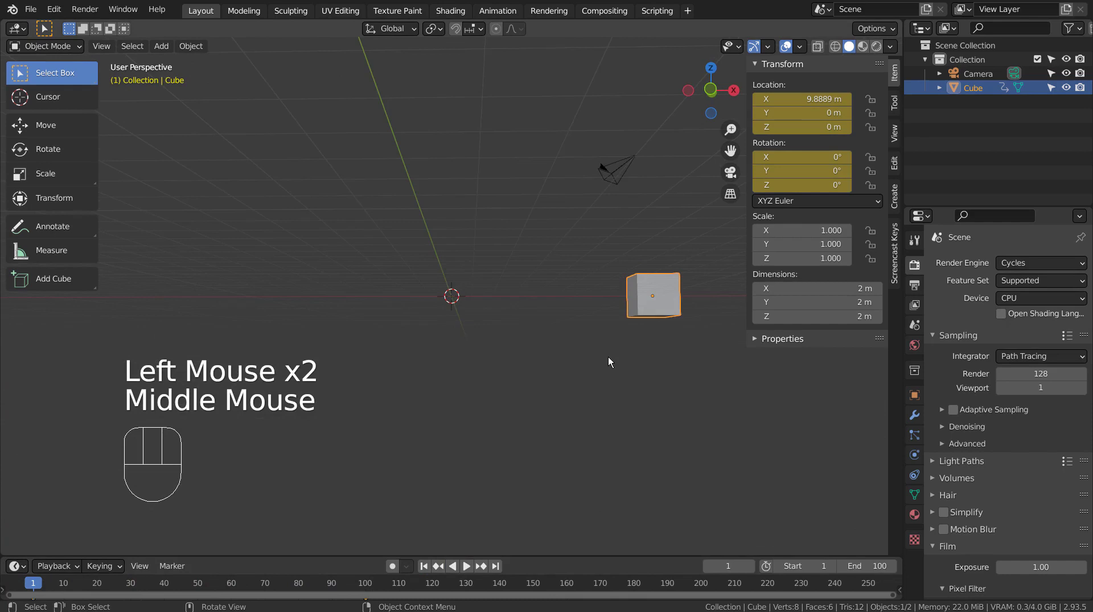
key(KP_1)
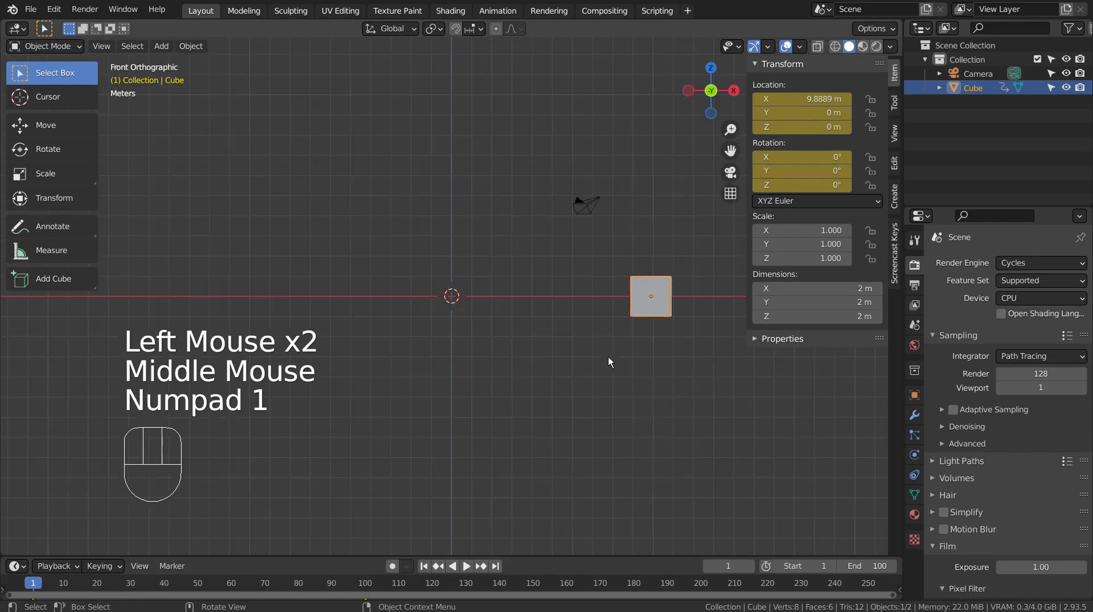
click(469, 566)
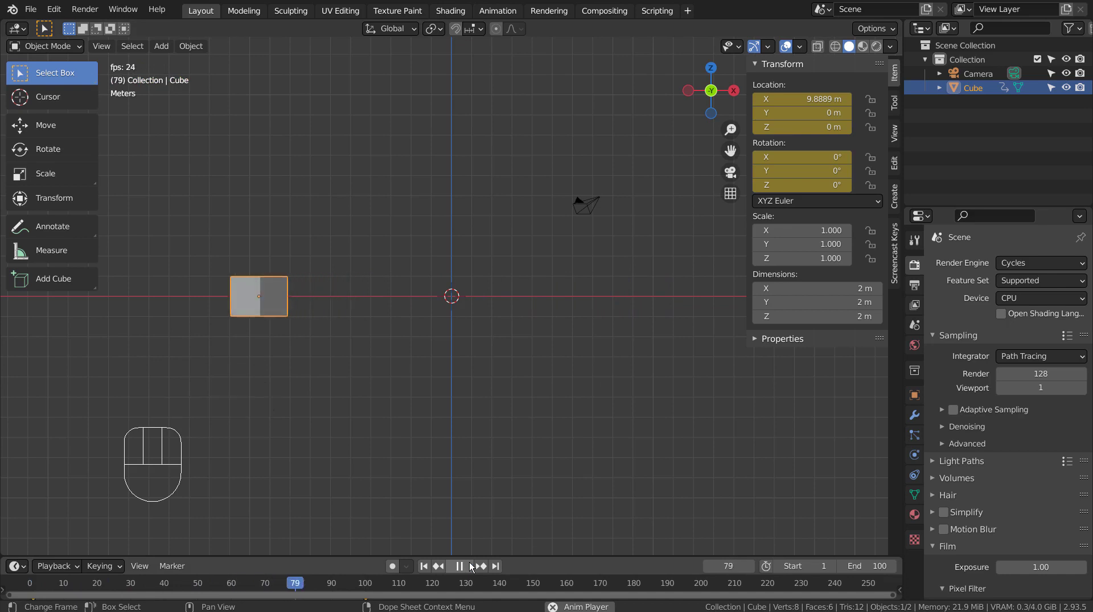
click(469, 564)
click(424, 566)
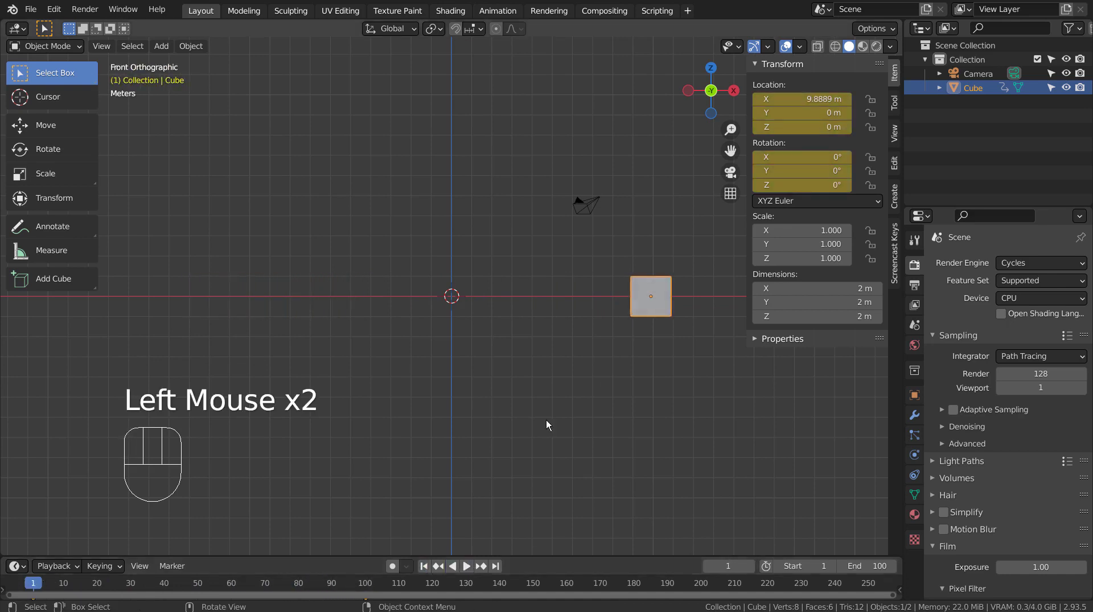
- Add an Images as Planes object and choose capture.mpeg as the file to import
key(shift+a)
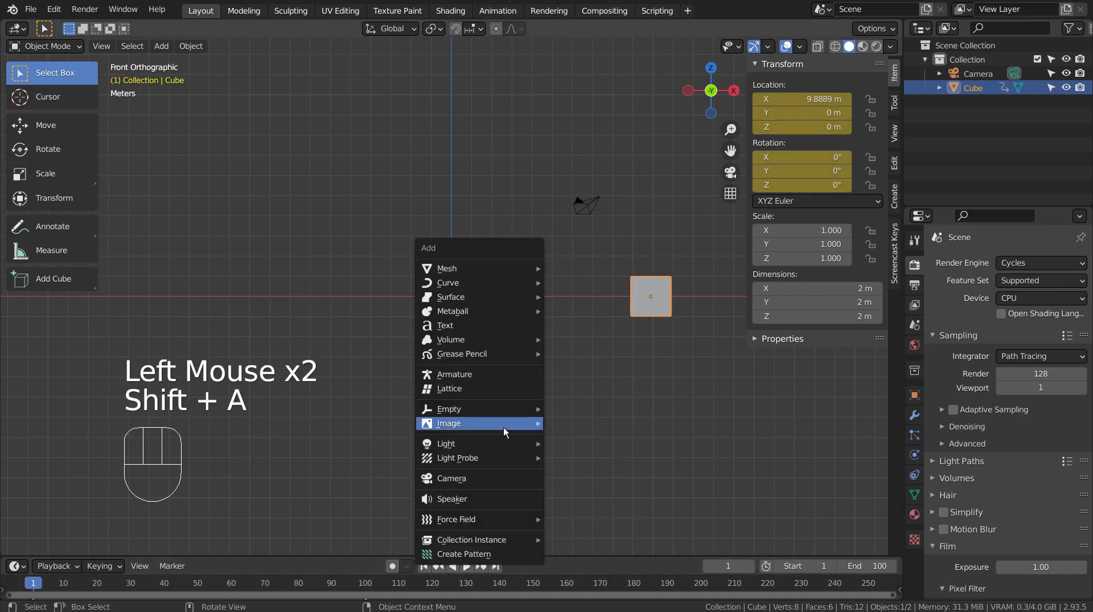
mouse_move(503, 428)
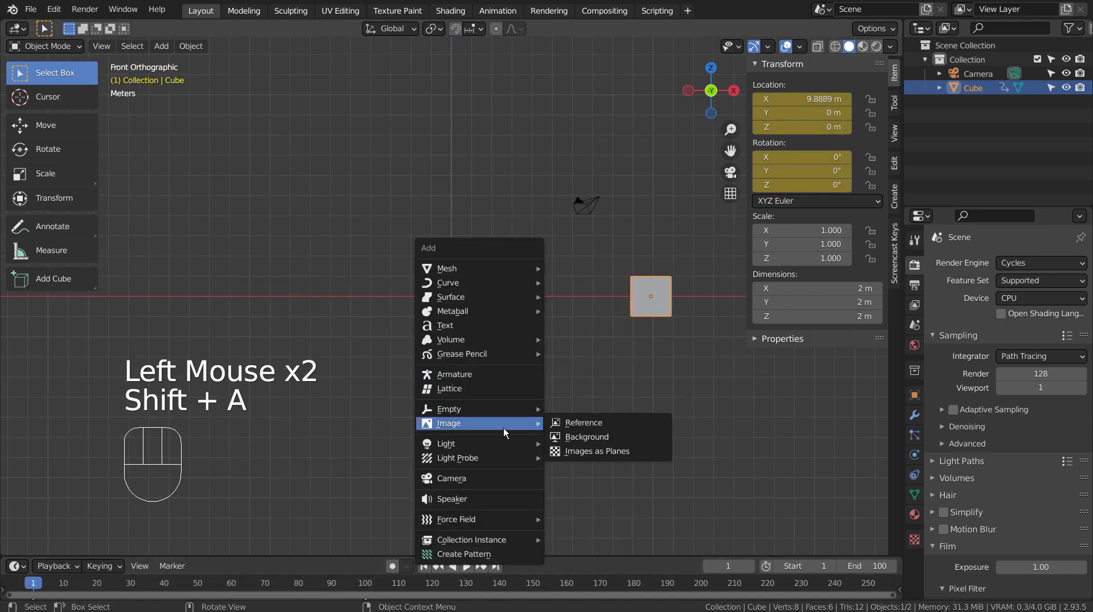
click(647, 450)
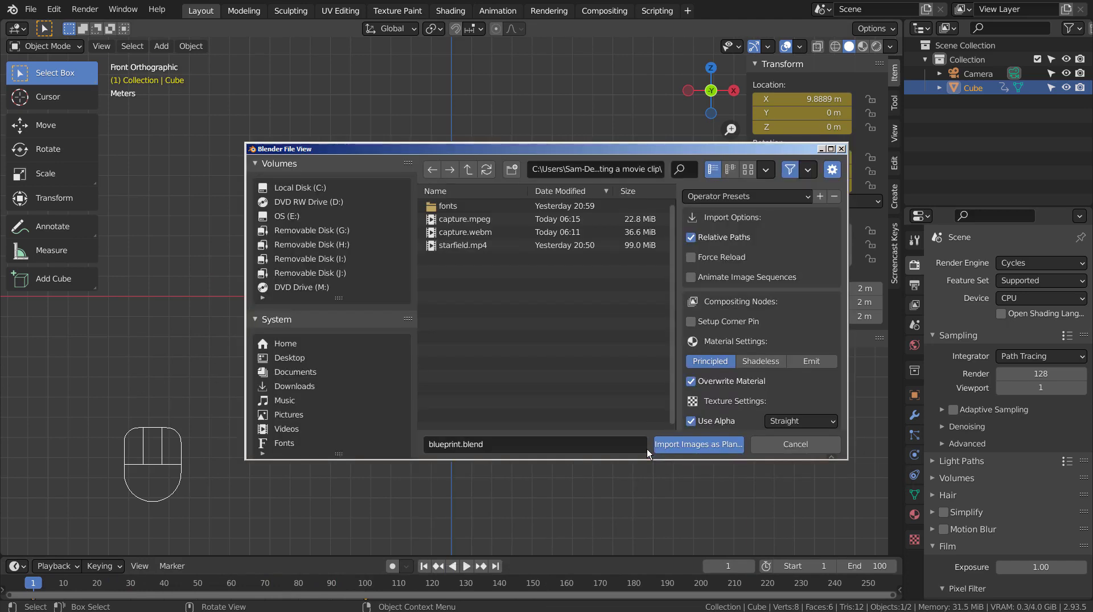
click(482, 220)
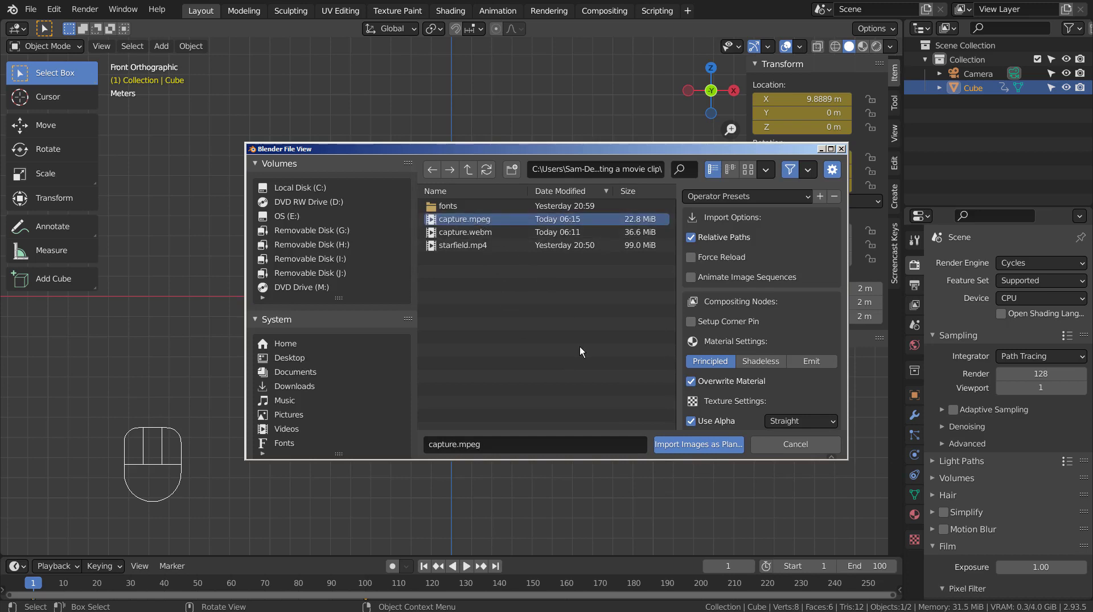
- Import capture.mpeg as a plane and rotate it 90° about Z
click(680, 446)
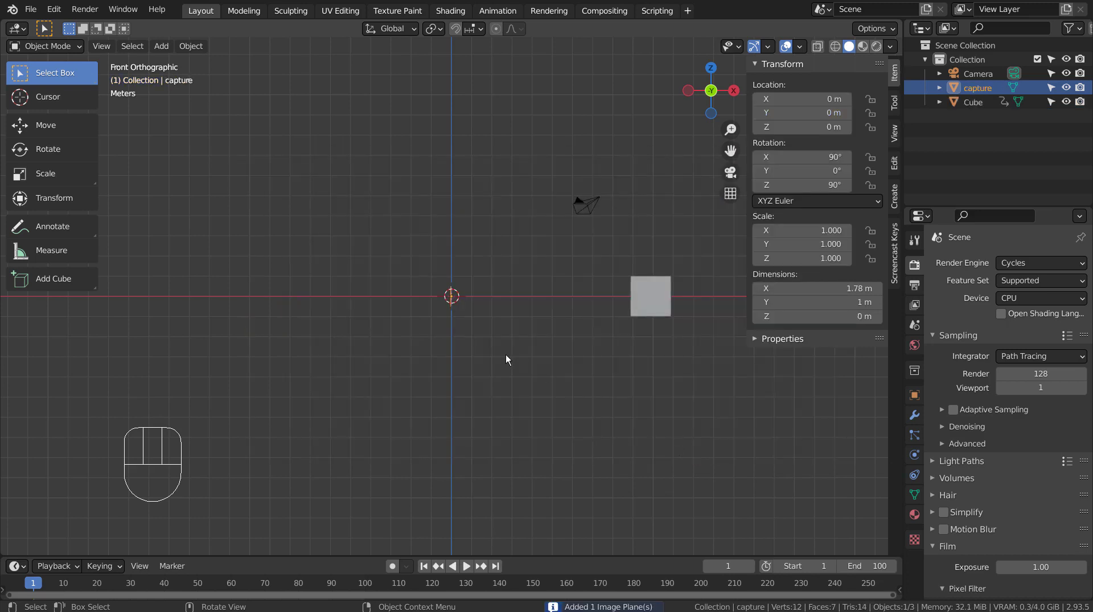
scroll(505, 354, up, 5)
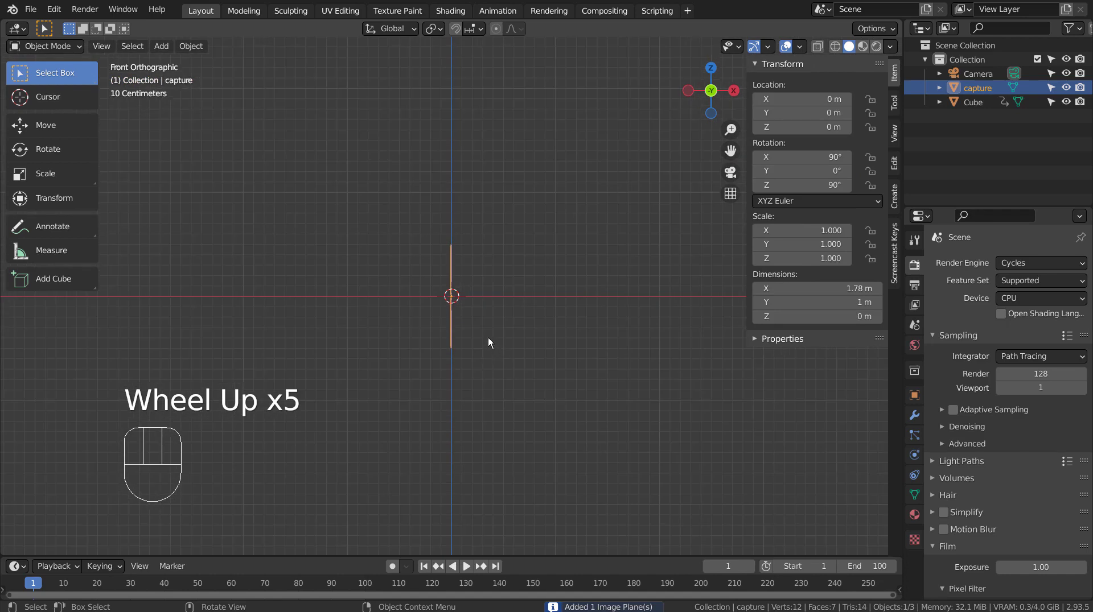
text(rz90)
key(Return)
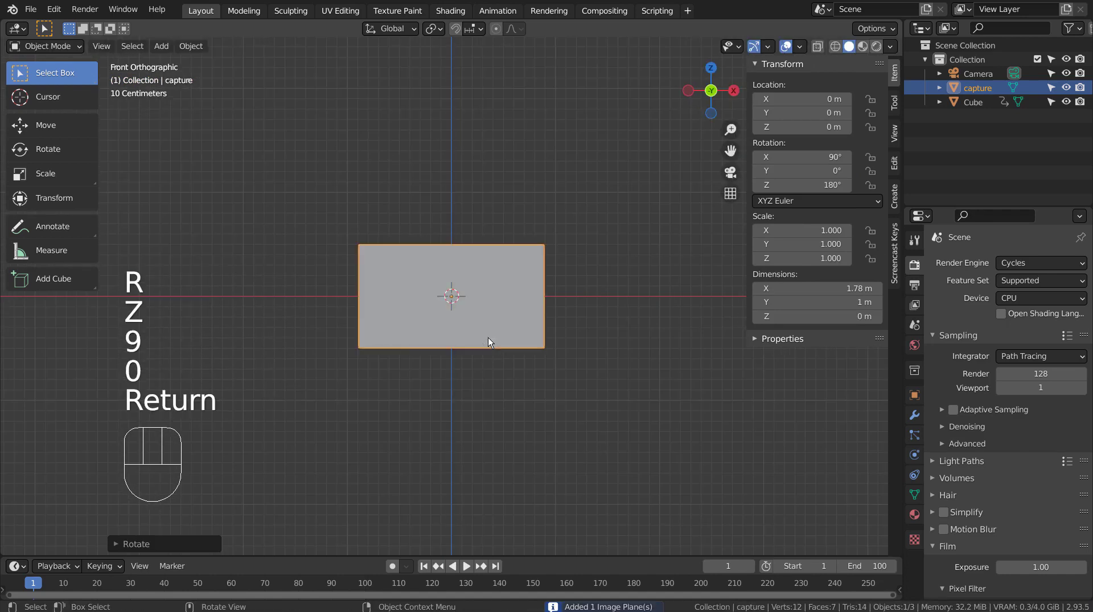
- Show the starfield texture in Material Preview and scale the plane up to 9.926
click(861, 48)
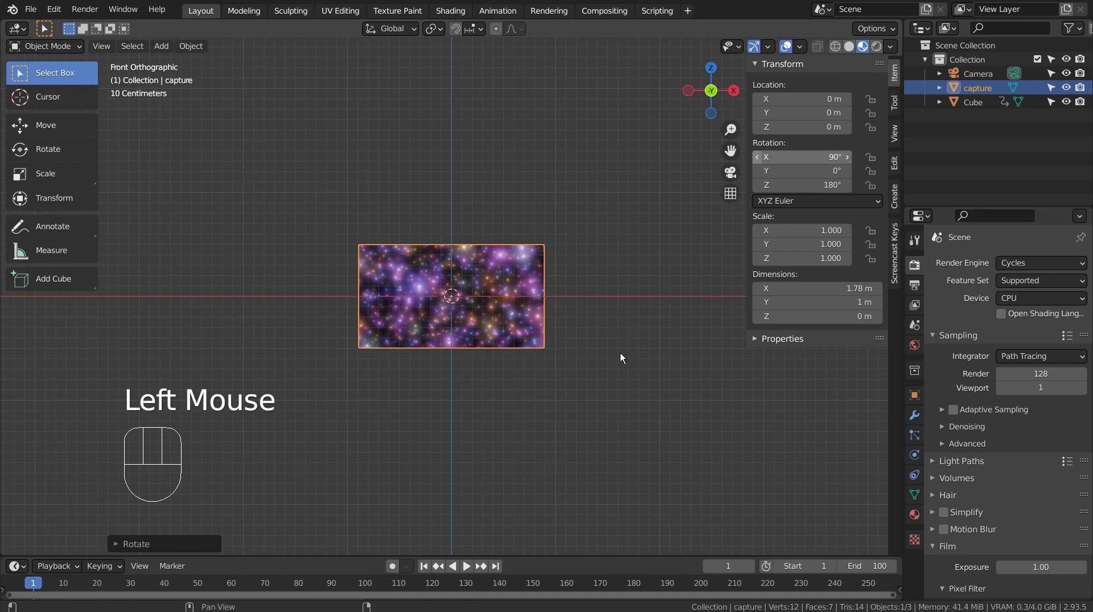
scroll(613, 357, down, 6)
key(s)
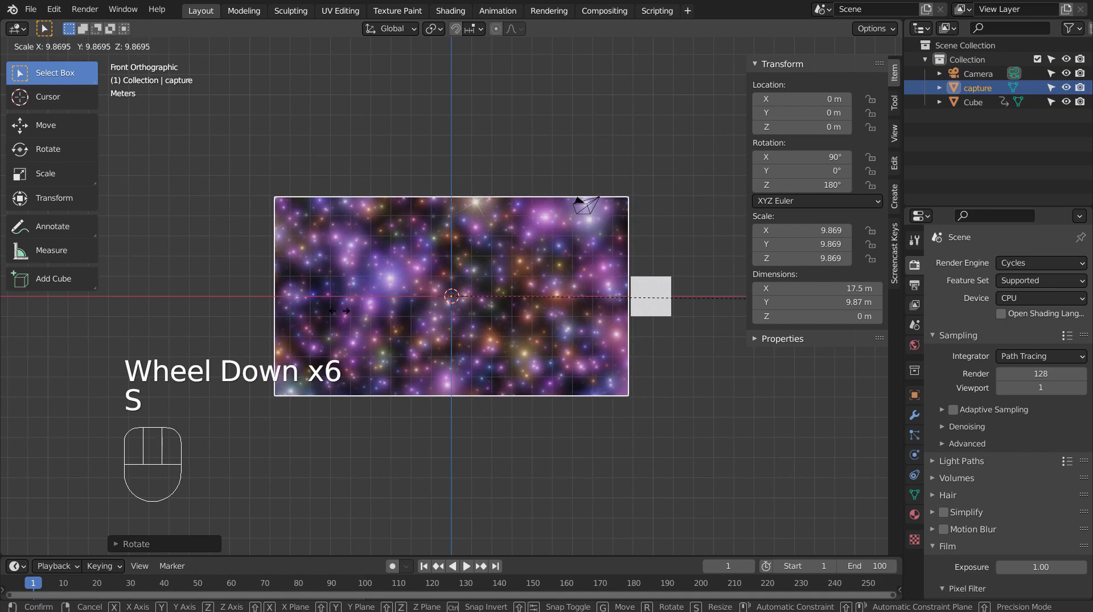
click(348, 312)
click(700, 375)
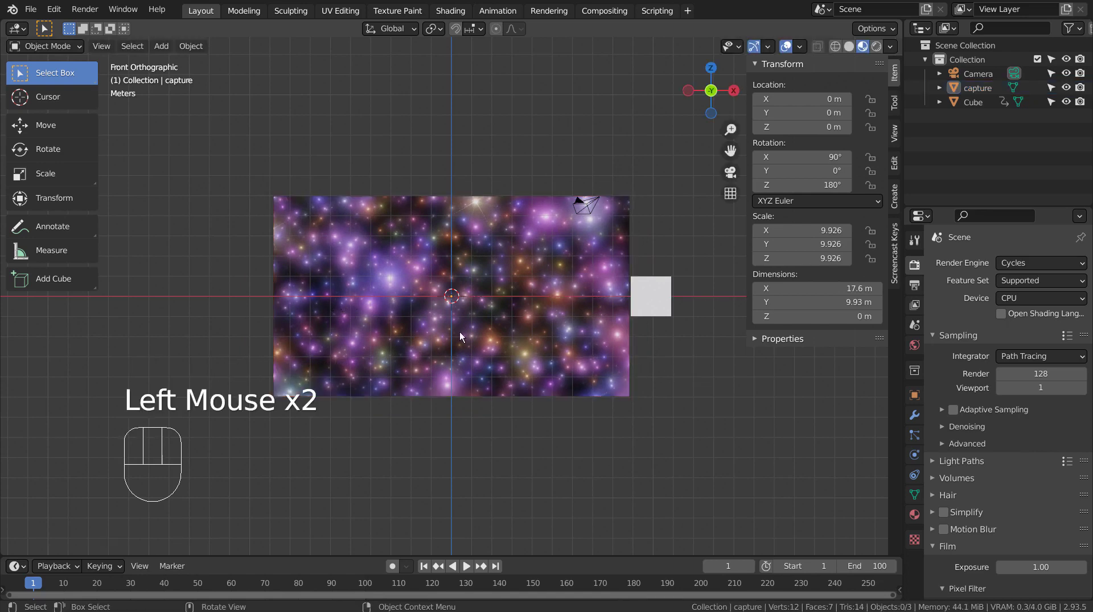
- Align the camera to the current front view and select the Camera object
key(ctrl+alt+KP_0)
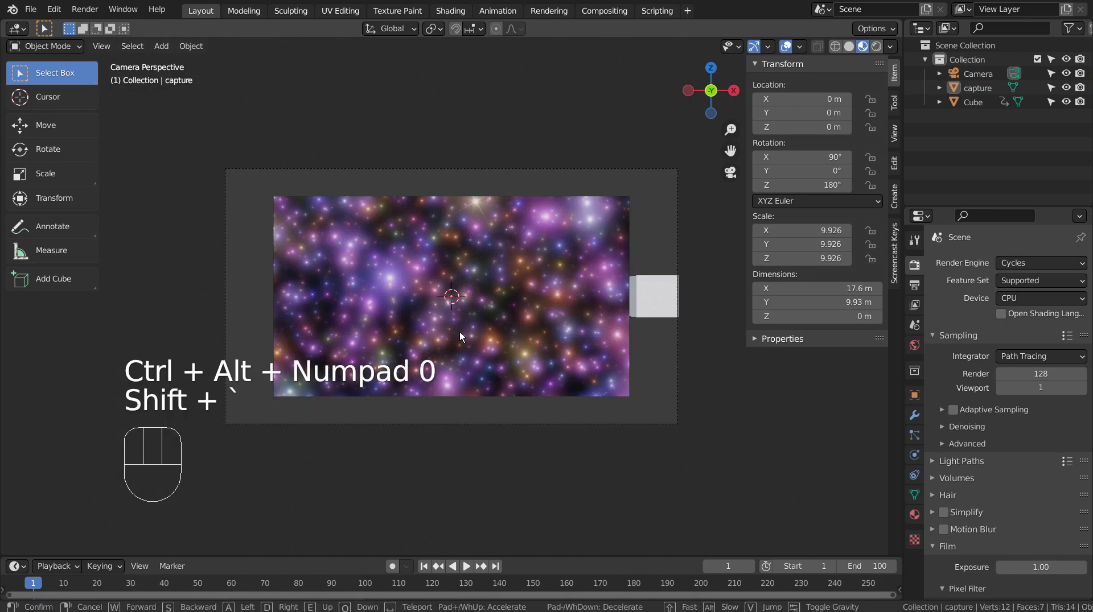
key(shift+grave)
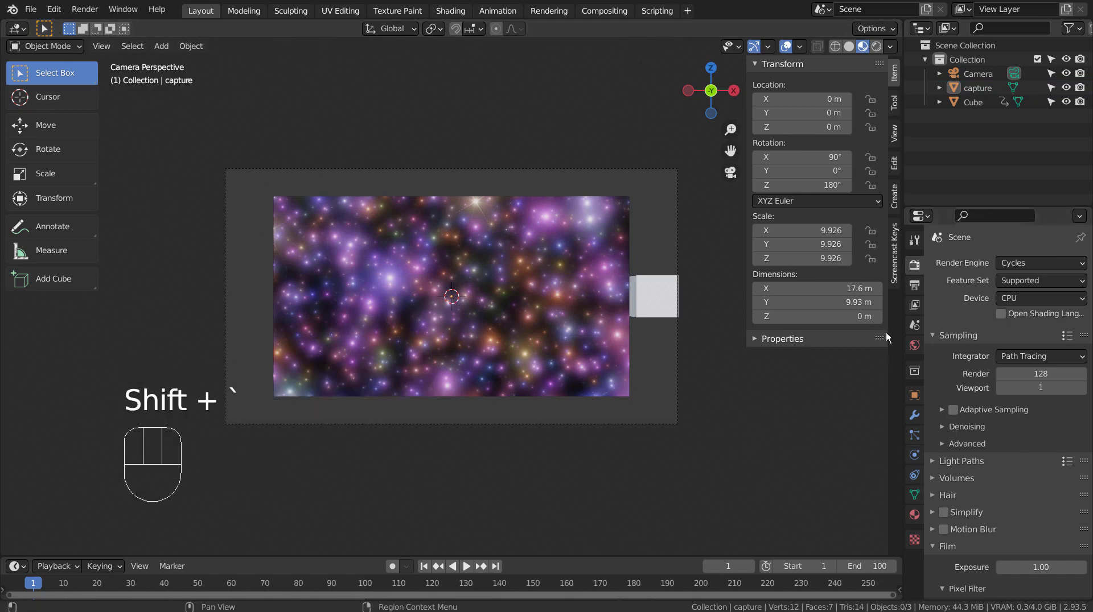
click(971, 74)
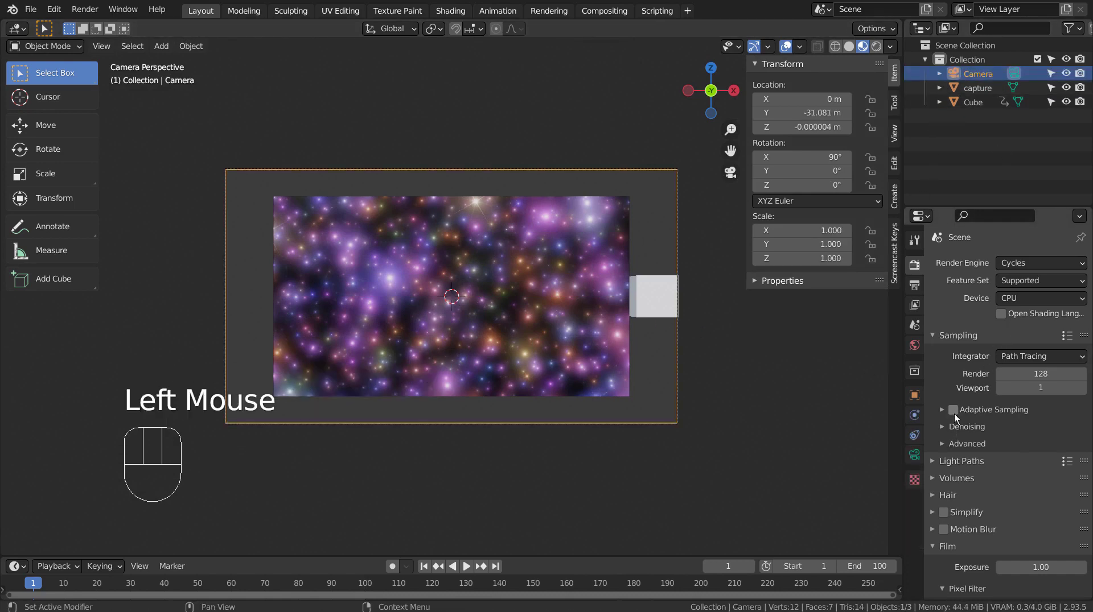
- Set the render engine to Eevee and make the camera orthographic with scale 17.284
click(1031, 263)
click(1025, 277)
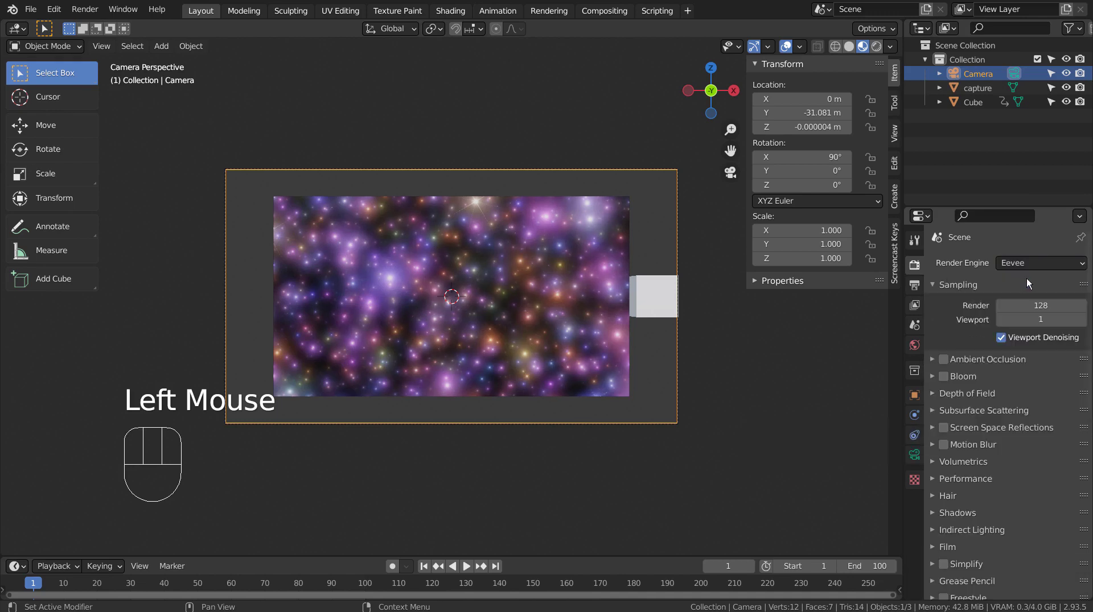
click(914, 455)
click(1050, 304)
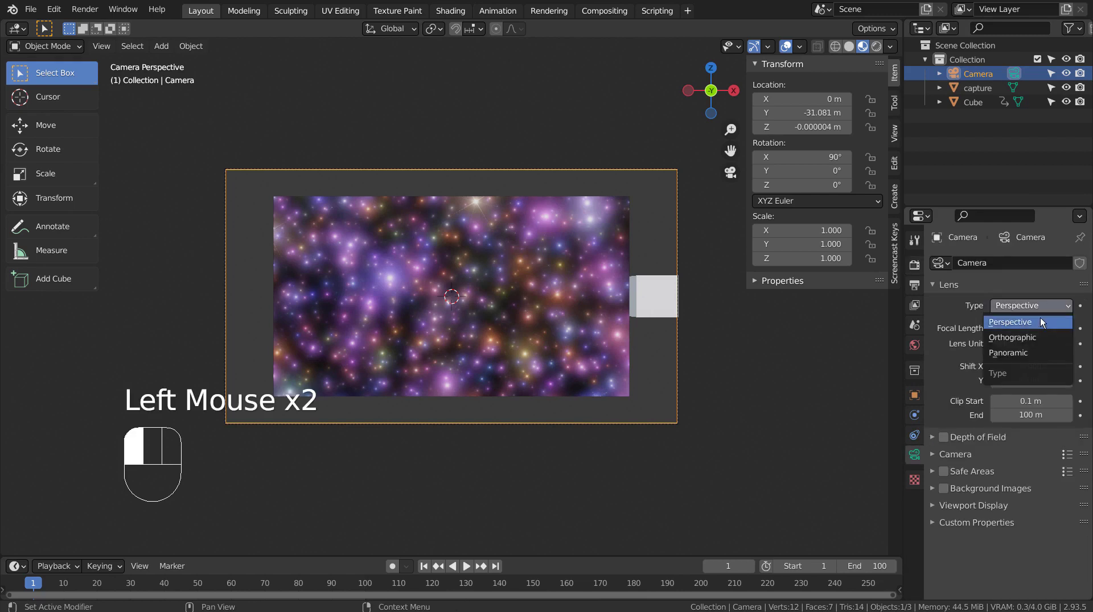
click(1036, 336)
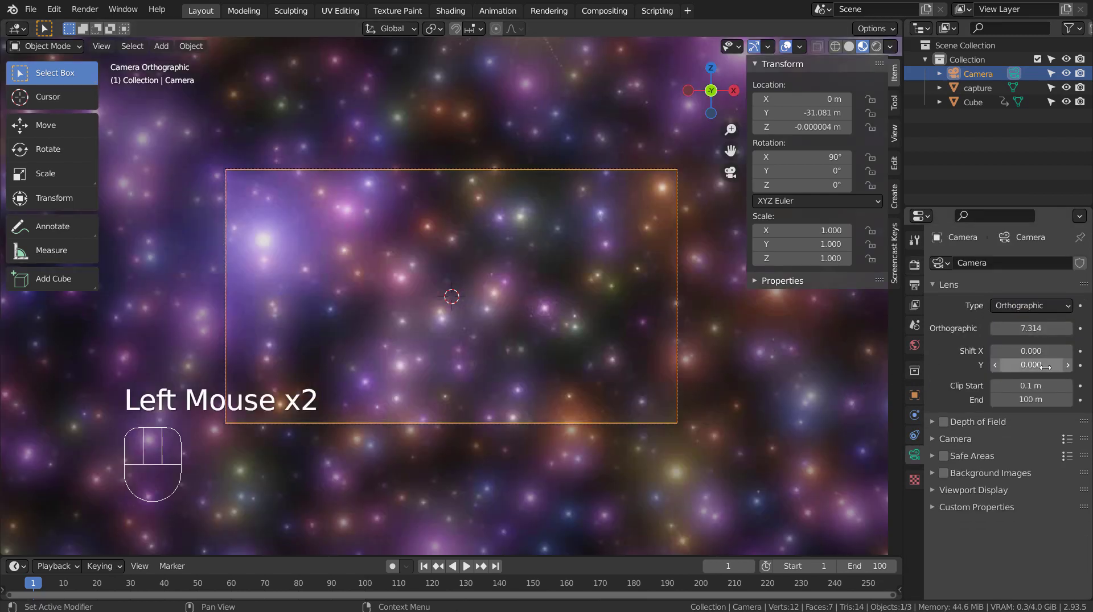
mouse_move(1046, 330)
shift+mouse_down()
mouse_move(1087, 331)
mouse_move(1031, 329)
shift+mouse_up()
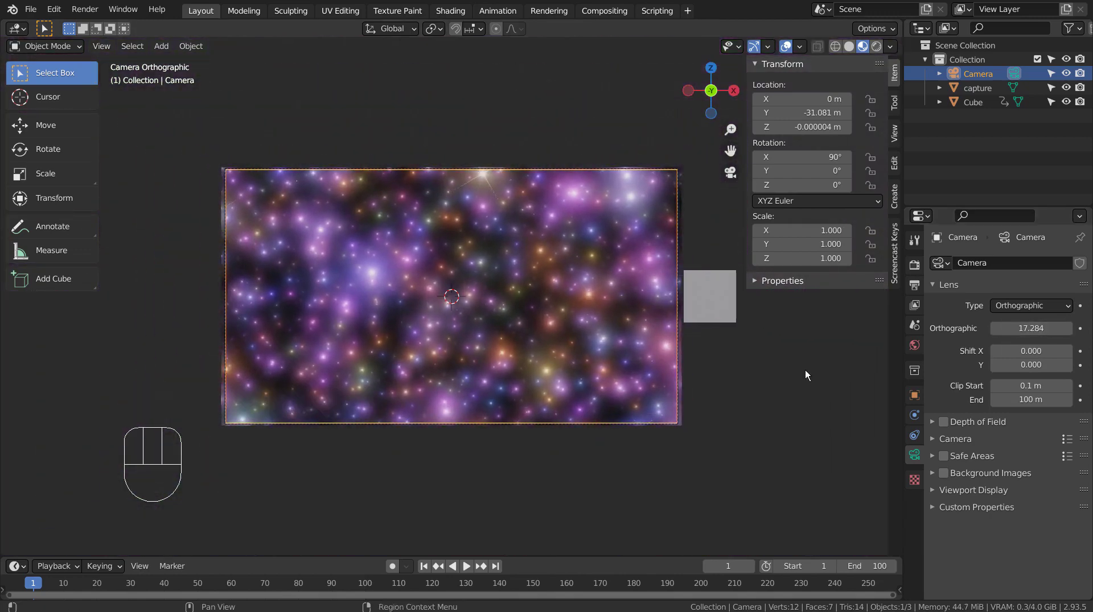
- Deselect the camera and hide the viewport overlays
click(644, 466)
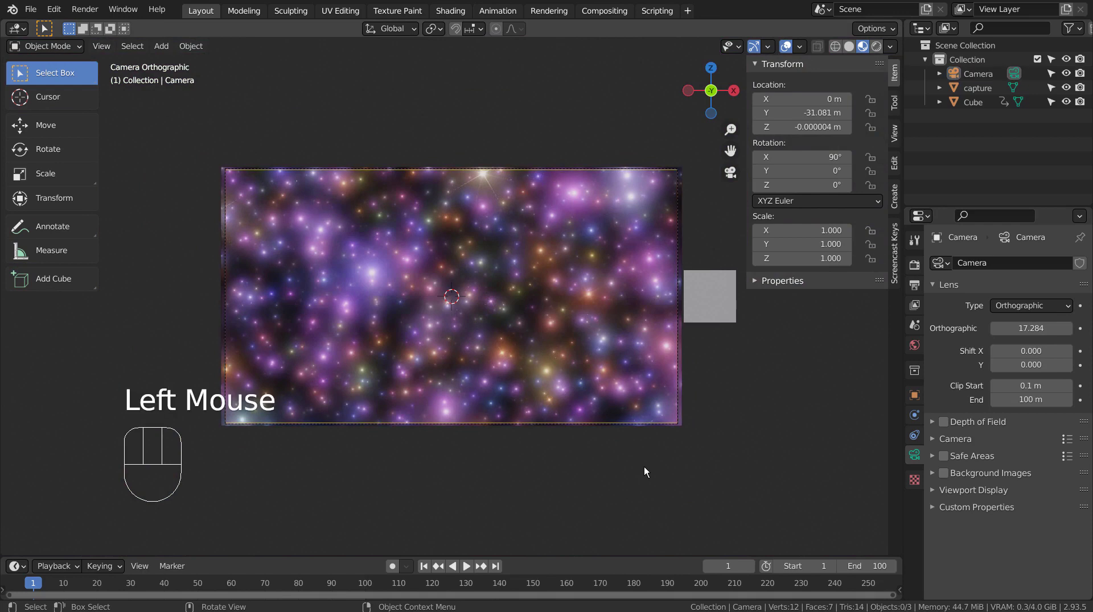
click(790, 44)
click(738, 397)
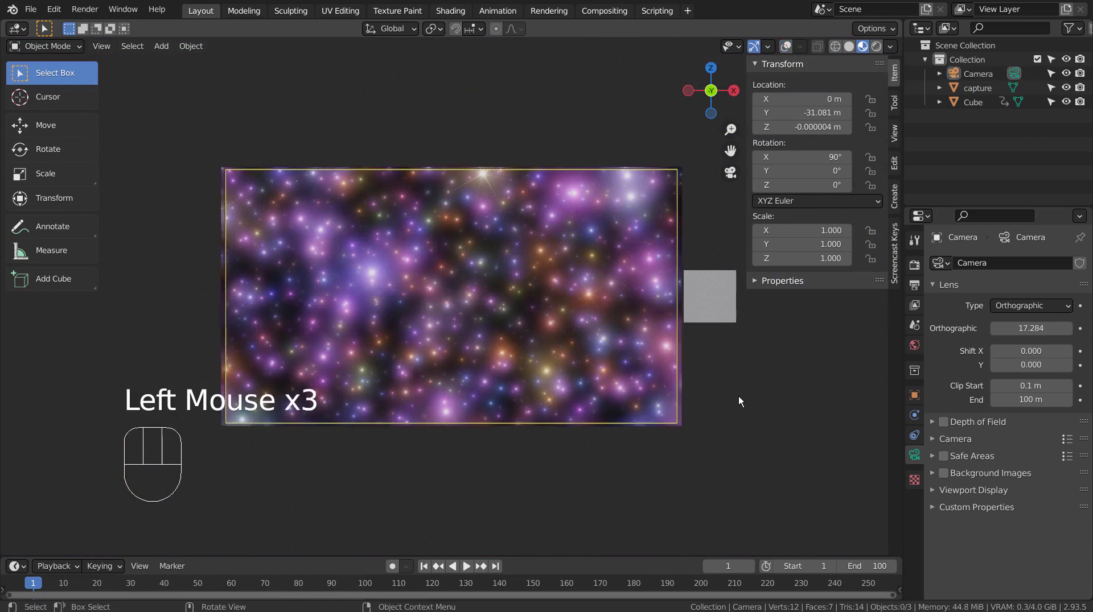
- Snap to the front view, rewind to frame 1 and look through the camera
middle_drag(538, 445, 568, 417)
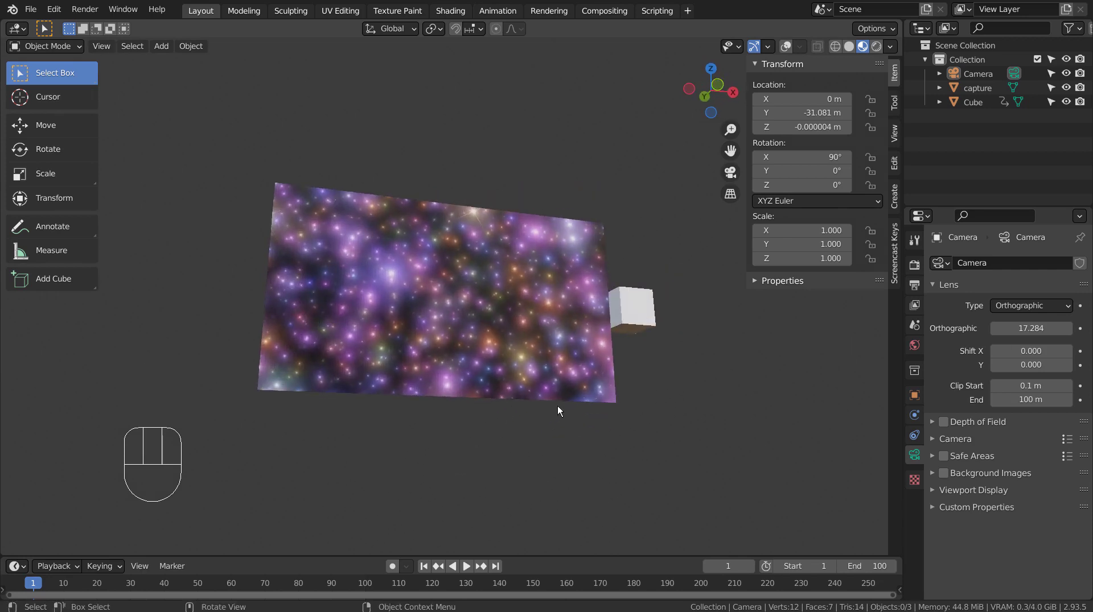
scroll(557, 406, up, 3)
scroll(554, 405, down, 3)
key(KP_1)
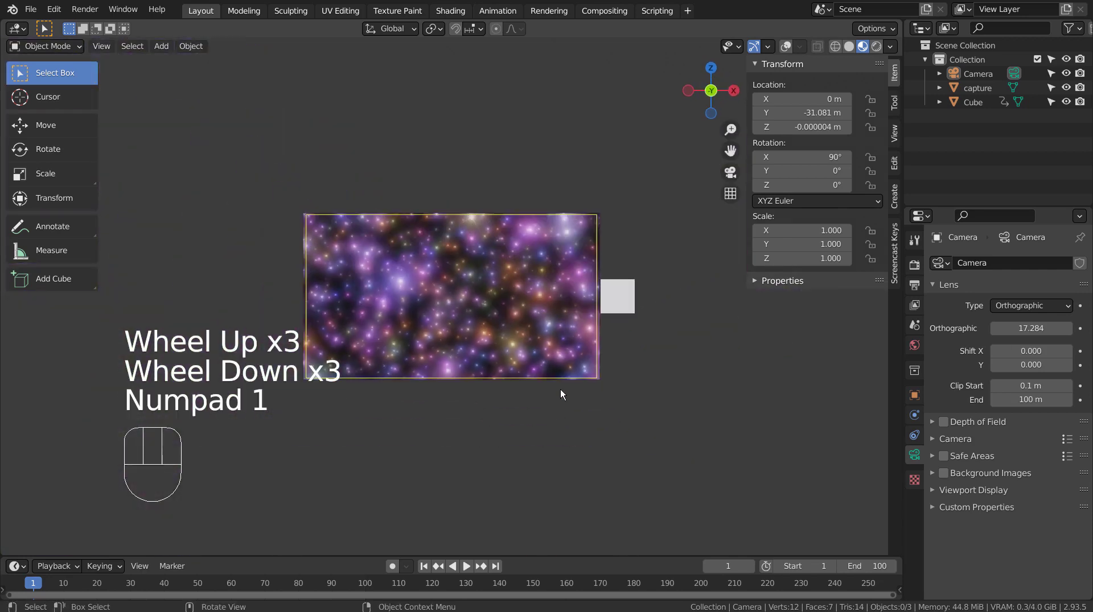
click(423, 568)
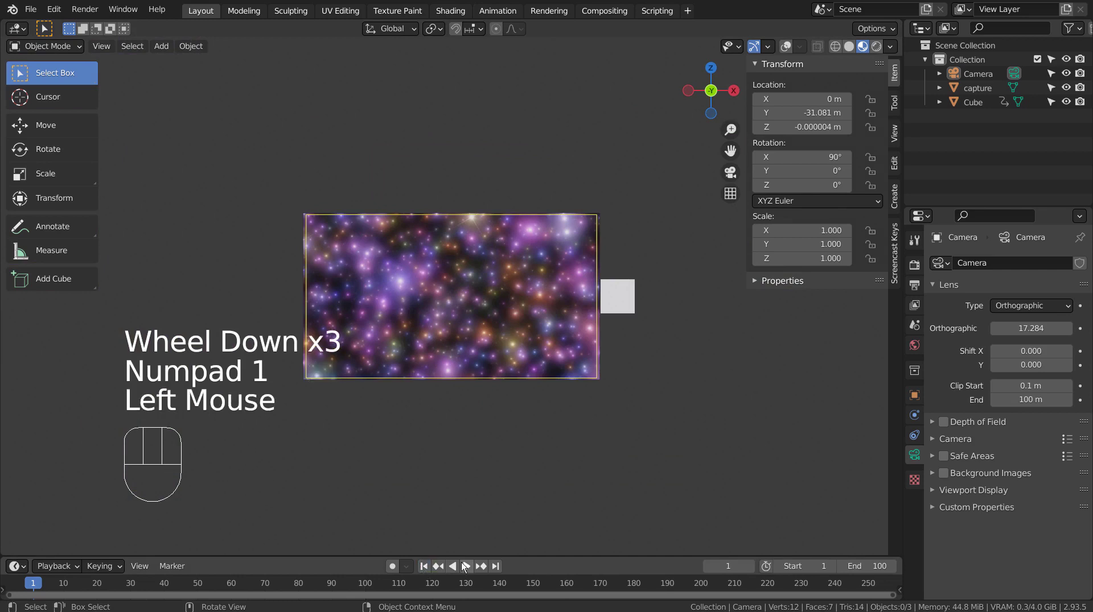
key(KP_0)
scroll(470, 491, up, 2)
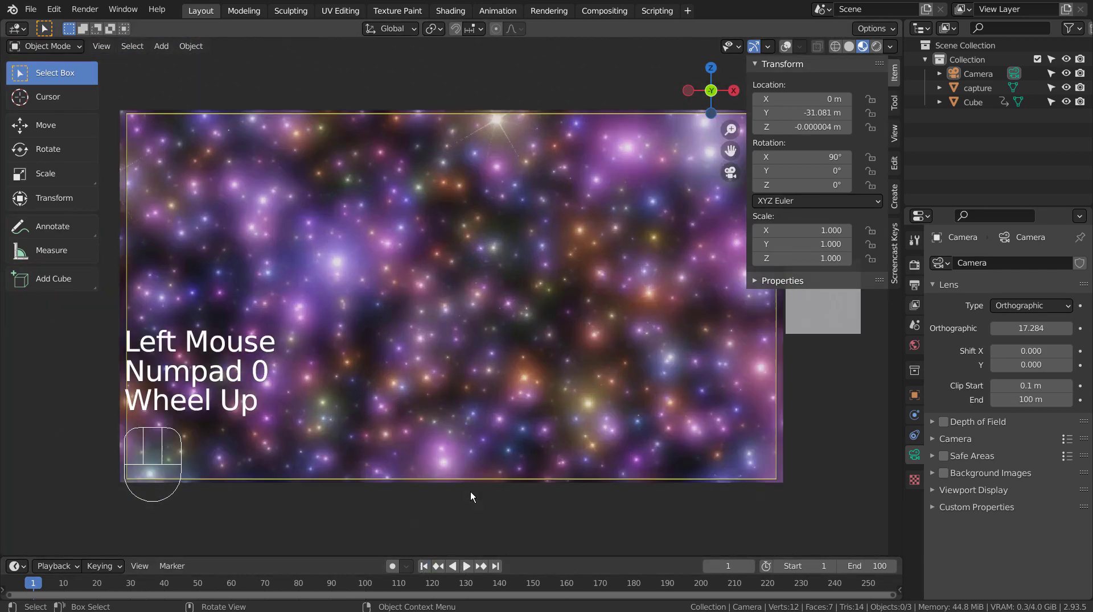
- Maximize the 3D viewport and hide the sidebar and tool shelf
key(ctrl+space)
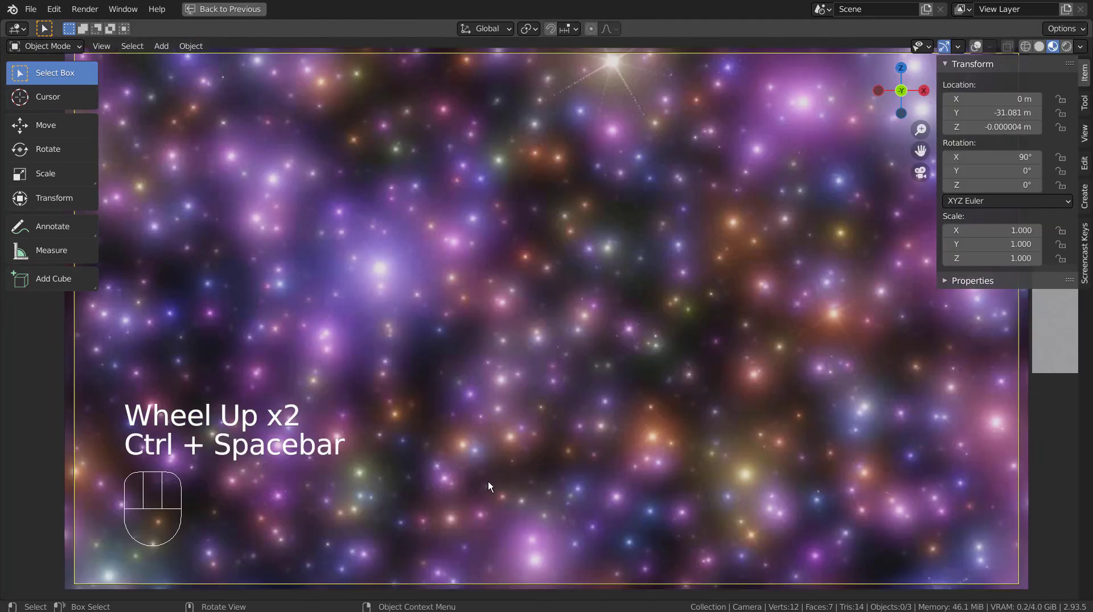
key(n)
key(t)
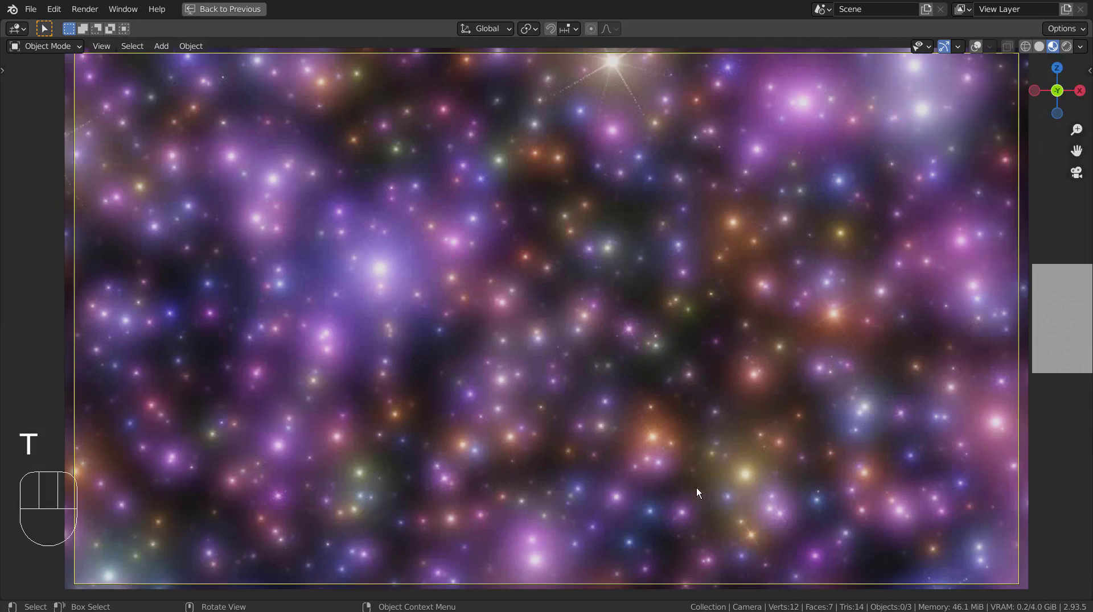
scroll(1062, 448, up, 2)
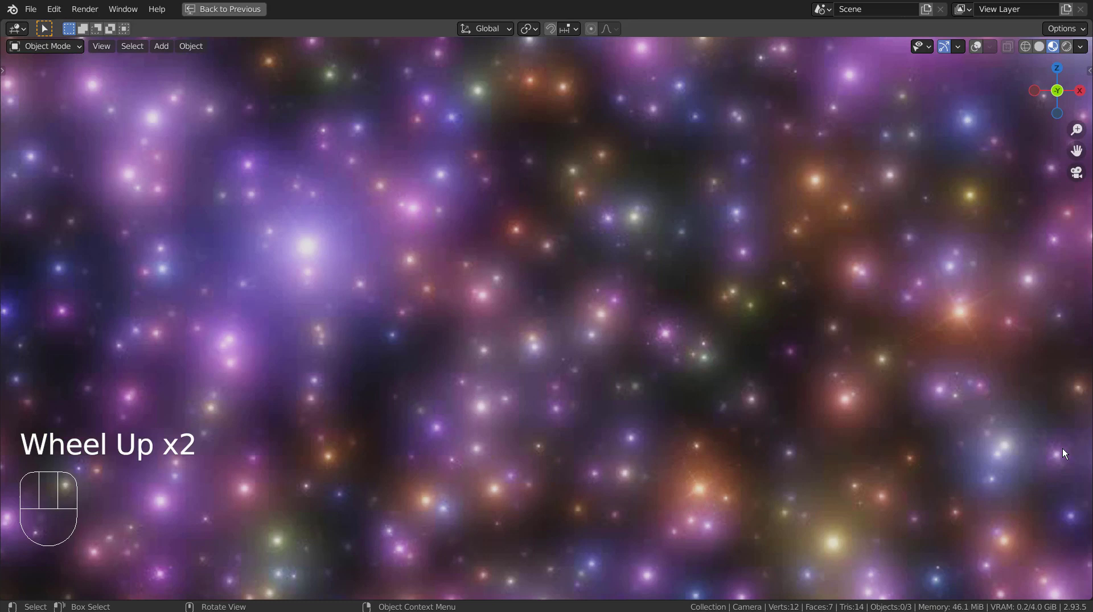
- Play the animation through the camera, stop it, and orbit out to view the scene
key(space)
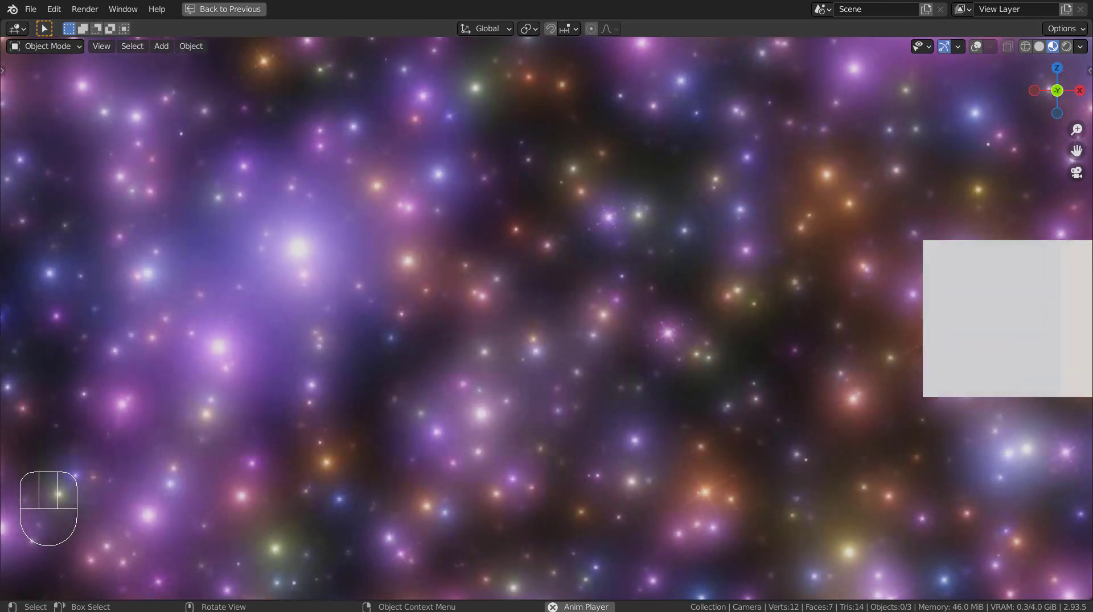
key(space)
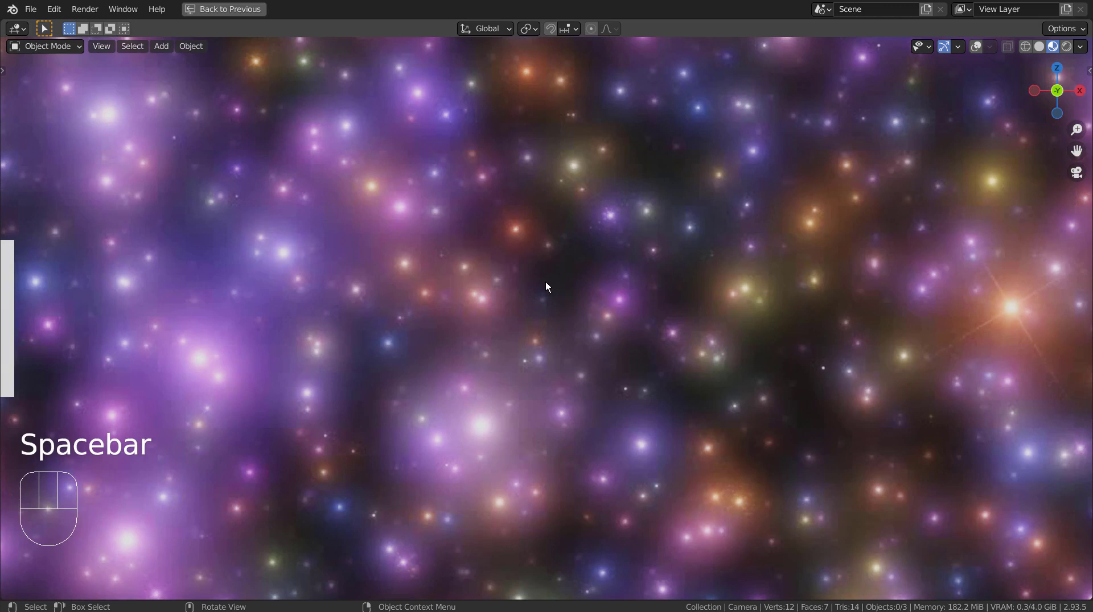
middle_drag(547, 288, 574, 316)
scroll(572, 316, down, 2)
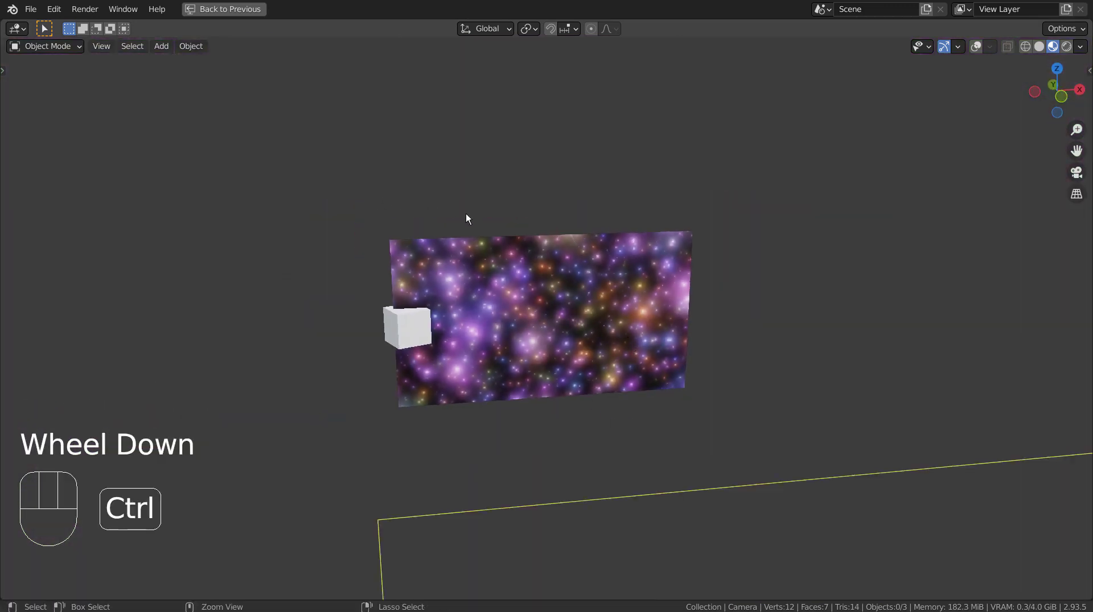
- Restore the full layout with sidebar and tool shelf, and set the end frame to 1000
key(ctrl+space)
key(n)
key(t)
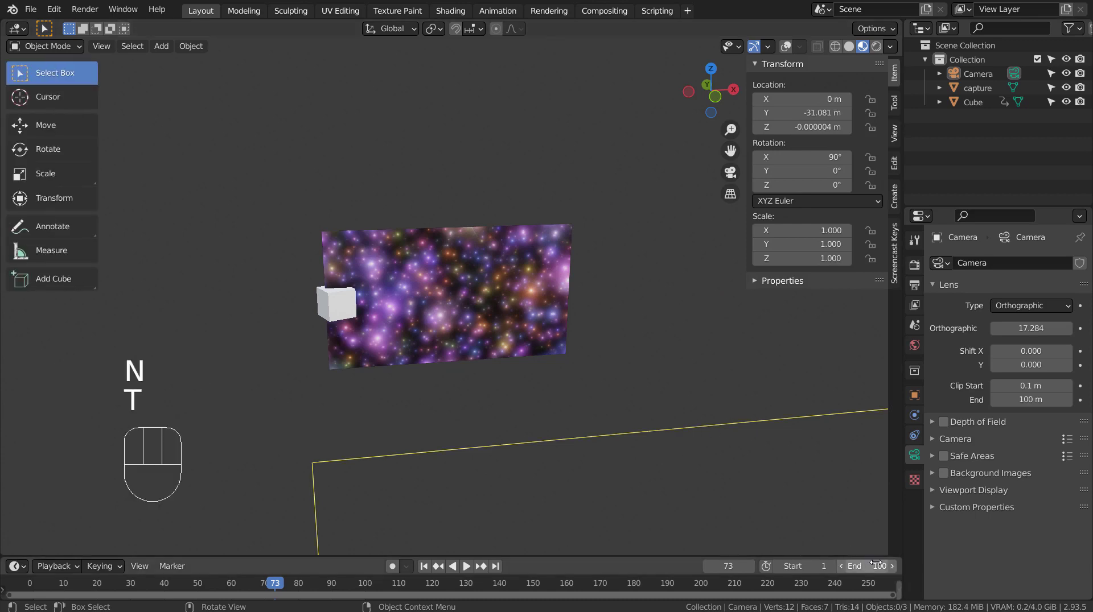
text(0)
key(Return)
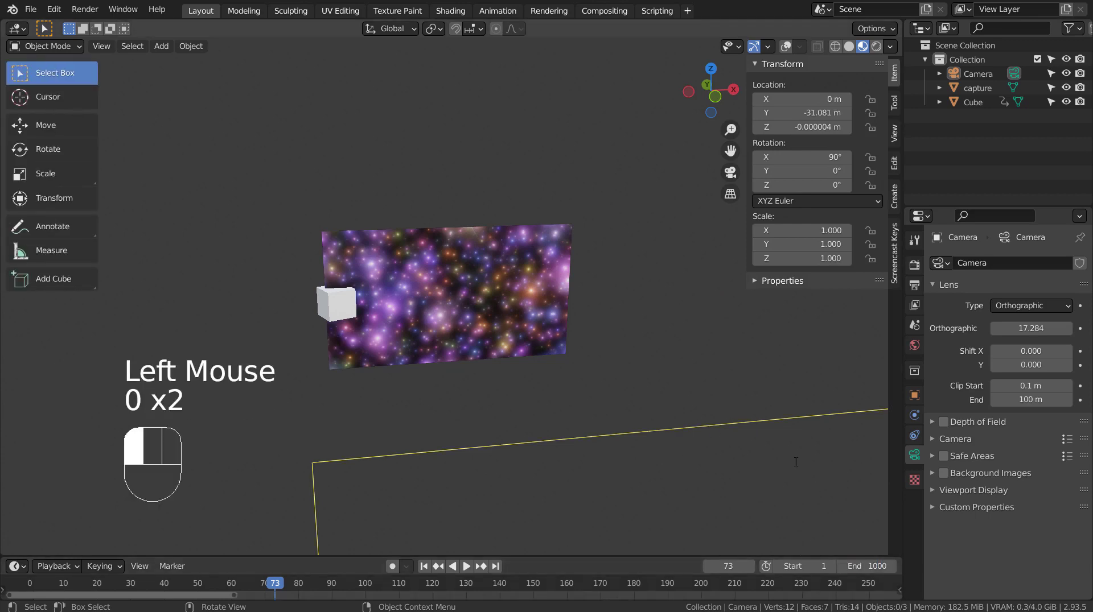
- Play from frame 1 in camera view, zoomed until the starfield footage fills the frame
click(424, 566)
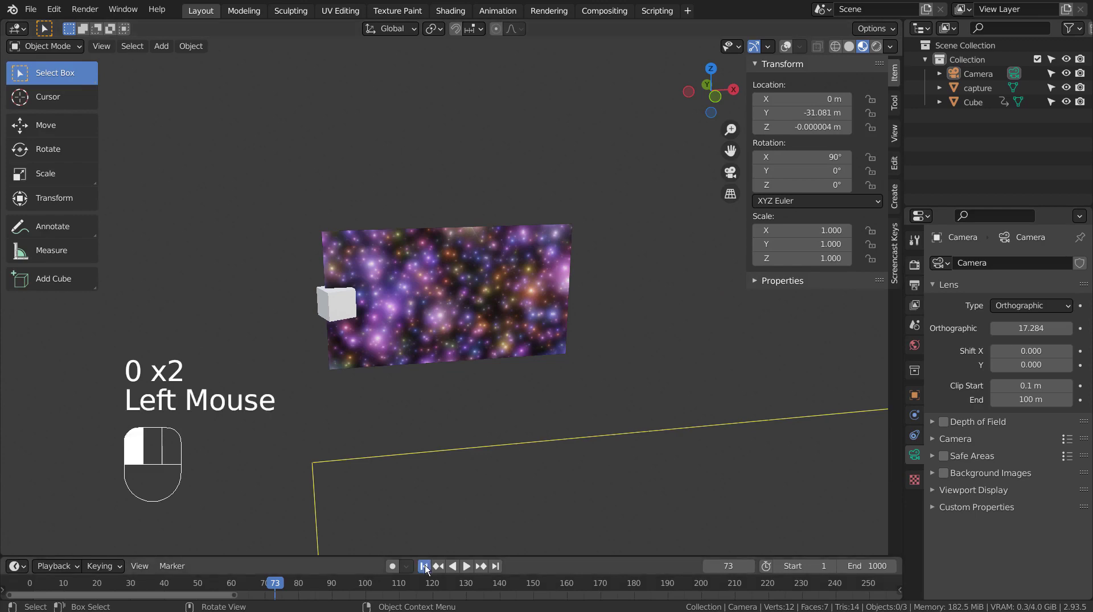
click(467, 566)
key(KP_0)
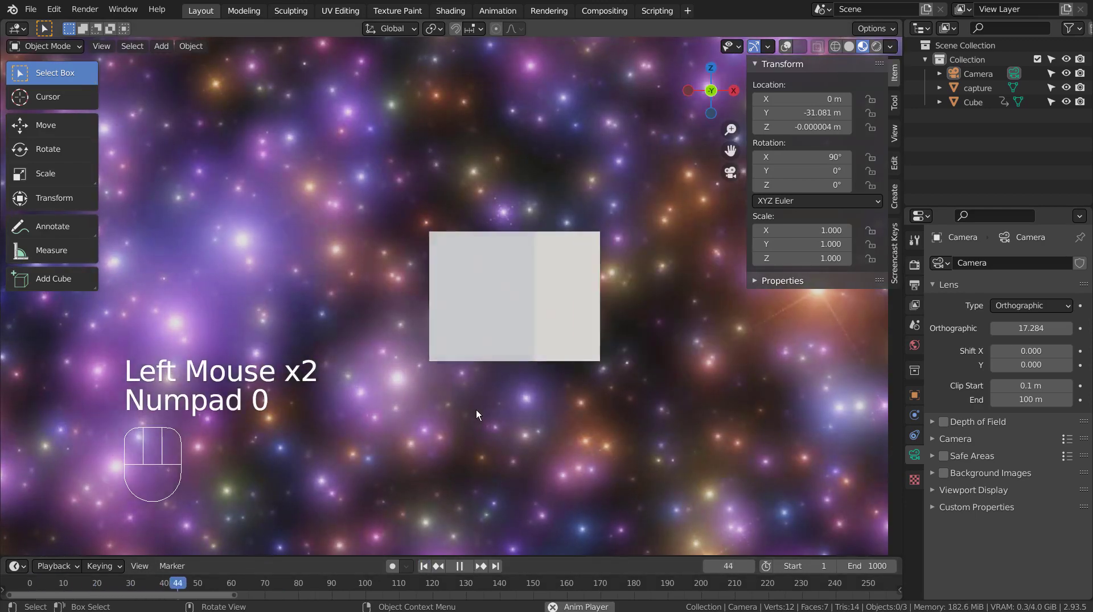
scroll(477, 414, down, 3)
scroll(477, 415, down, 1)
scroll(476, 414, up, 2)
scroll(476, 410, up, 3)
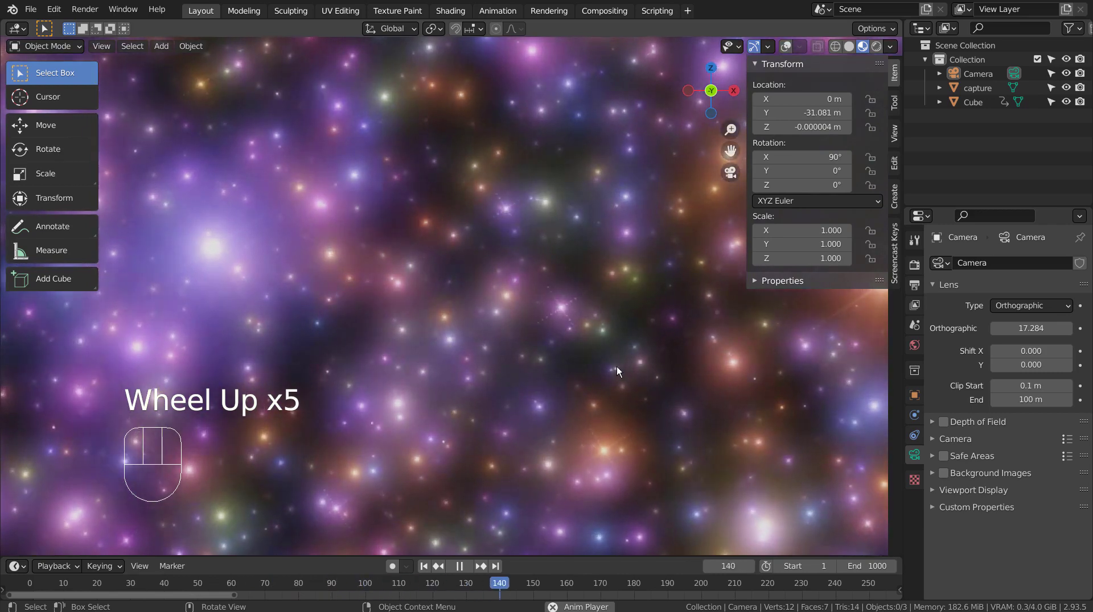
scroll(617, 367, down, 1)
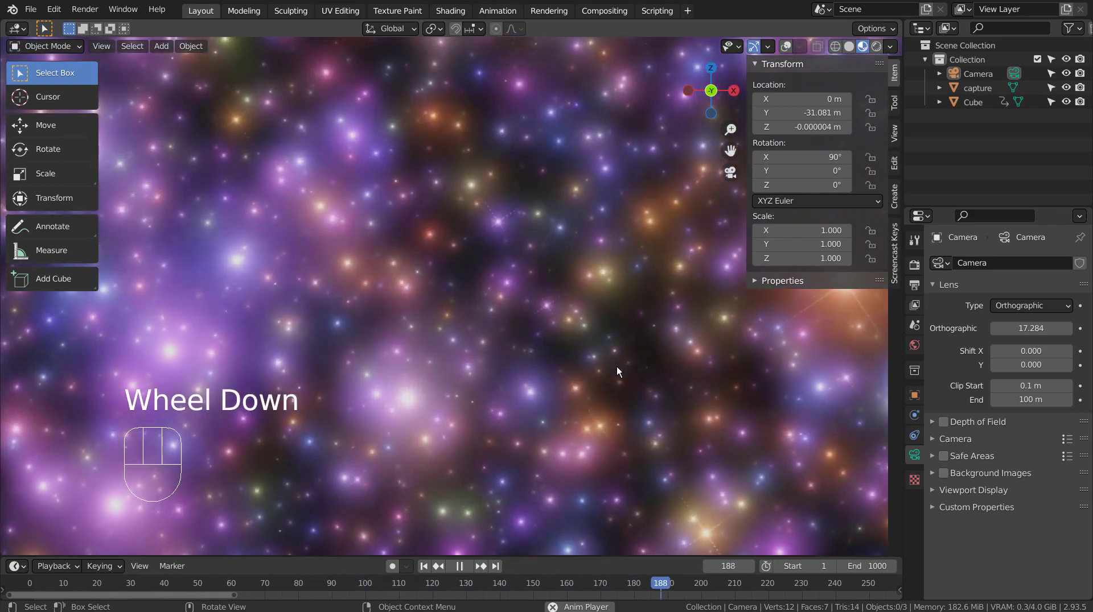